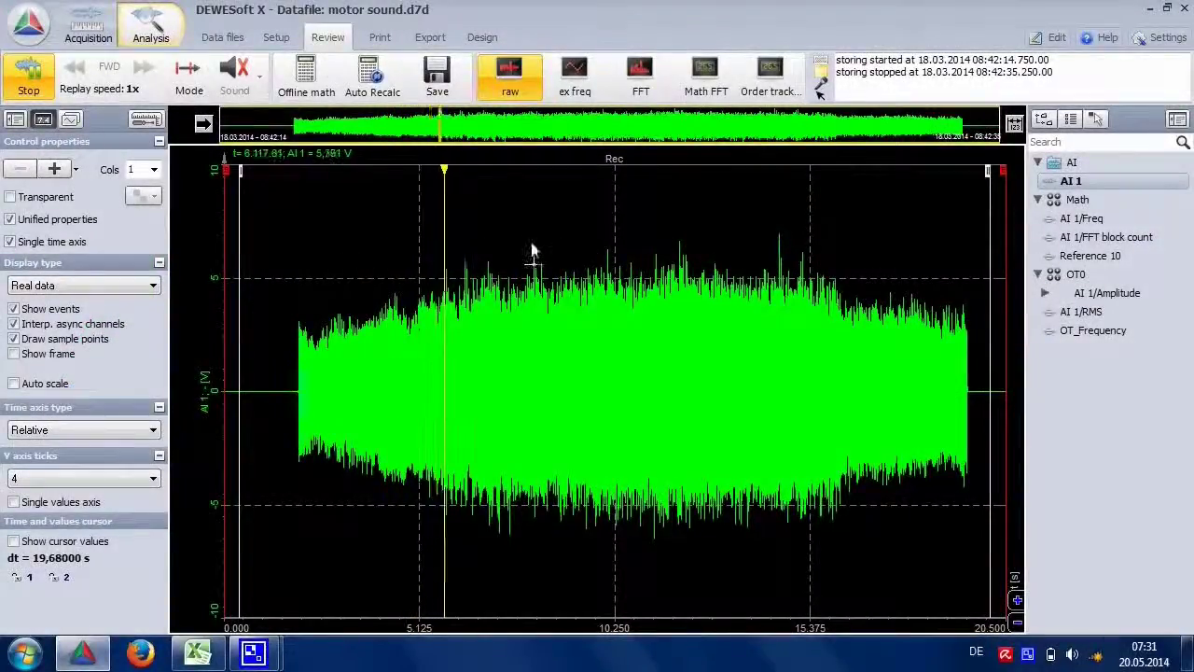
# - Preview the ex freq display, then the Order tracking RPM–Order spectrogram
pyautogui.click(575, 75)
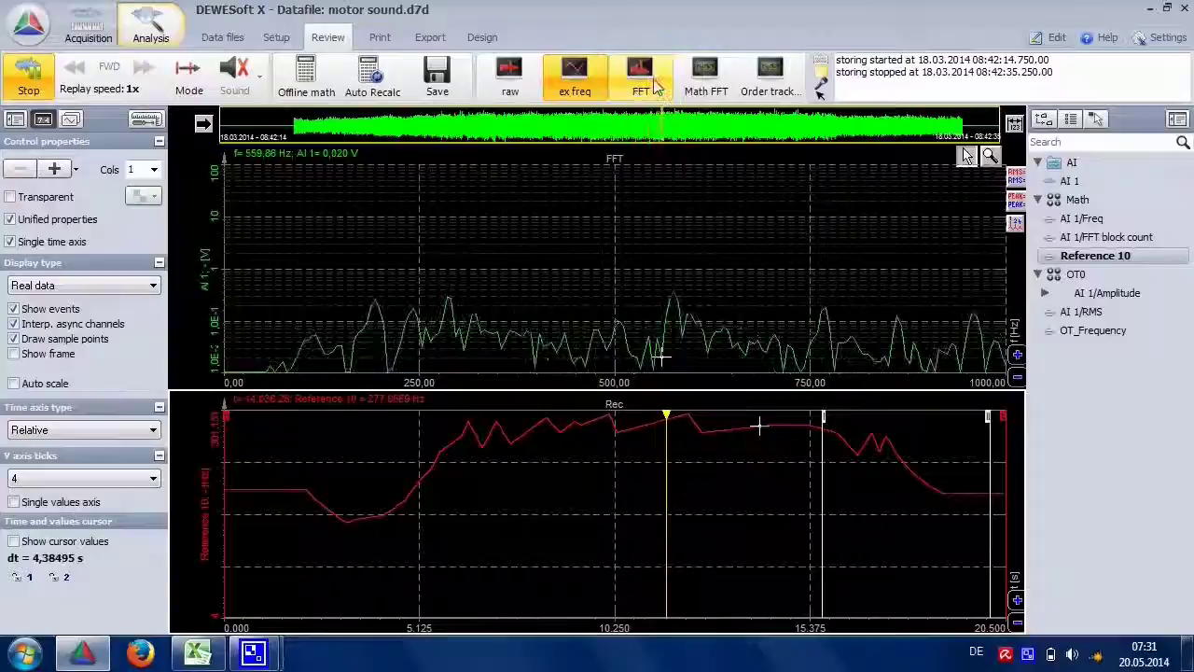
pyautogui.click(769, 80)
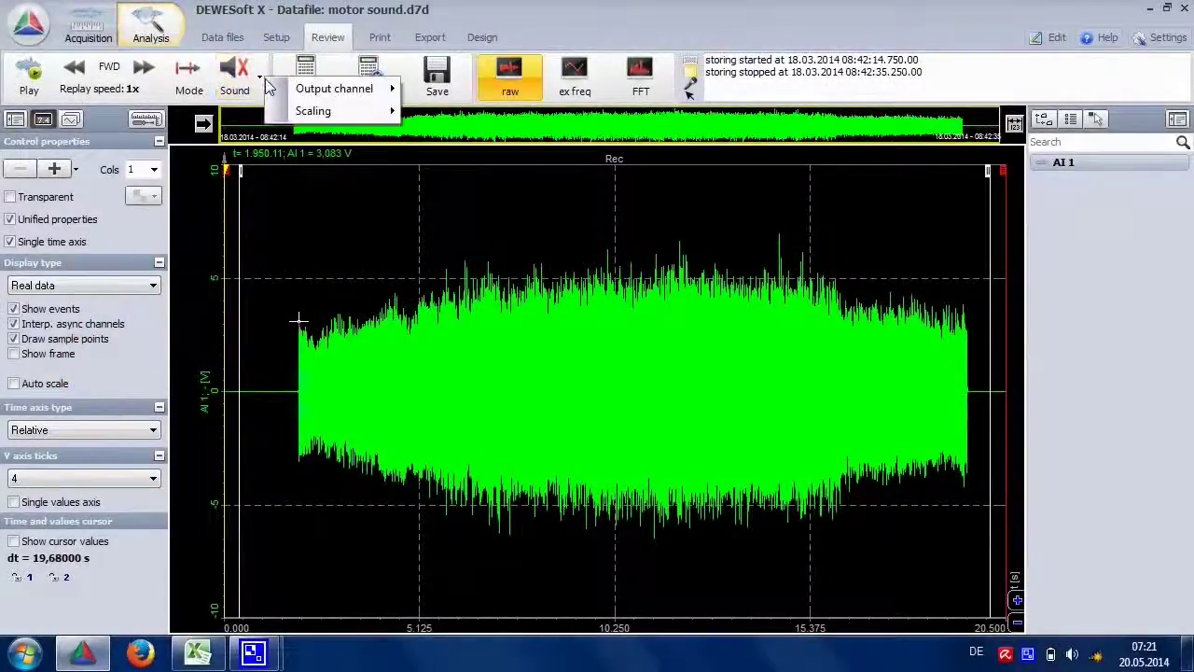
# - Route sound output to channel AI 1 and play back the motor recording
pyautogui.moveTo(333, 88)
pyautogui.click(432, 106)
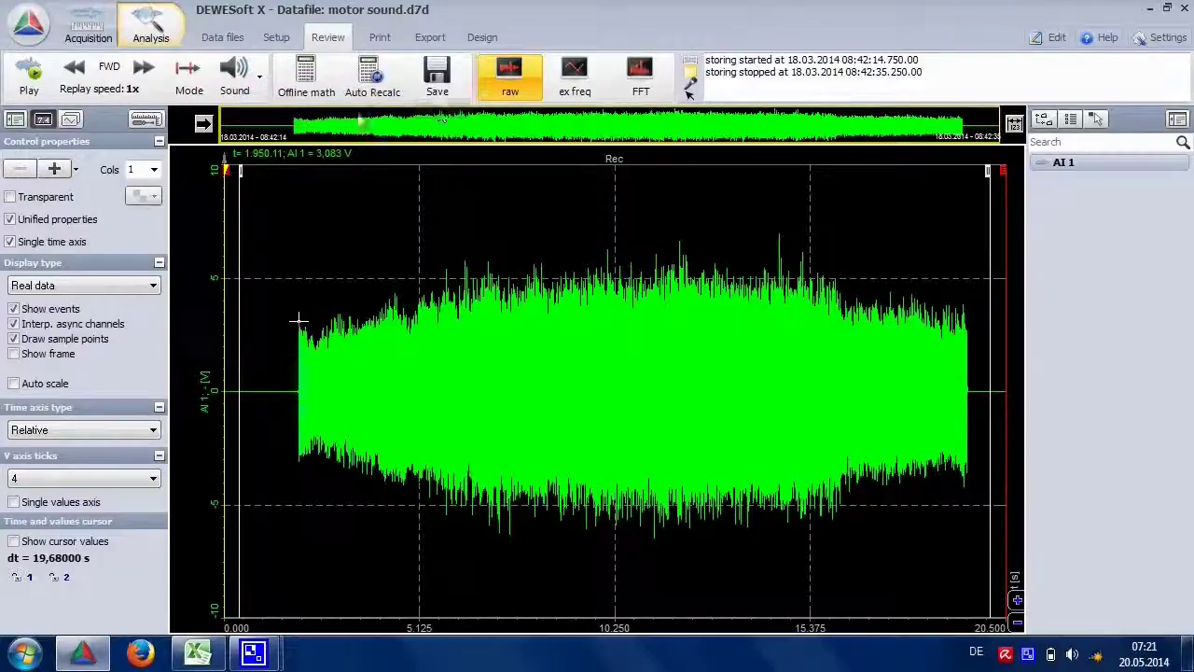
pyautogui.click(19, 82)
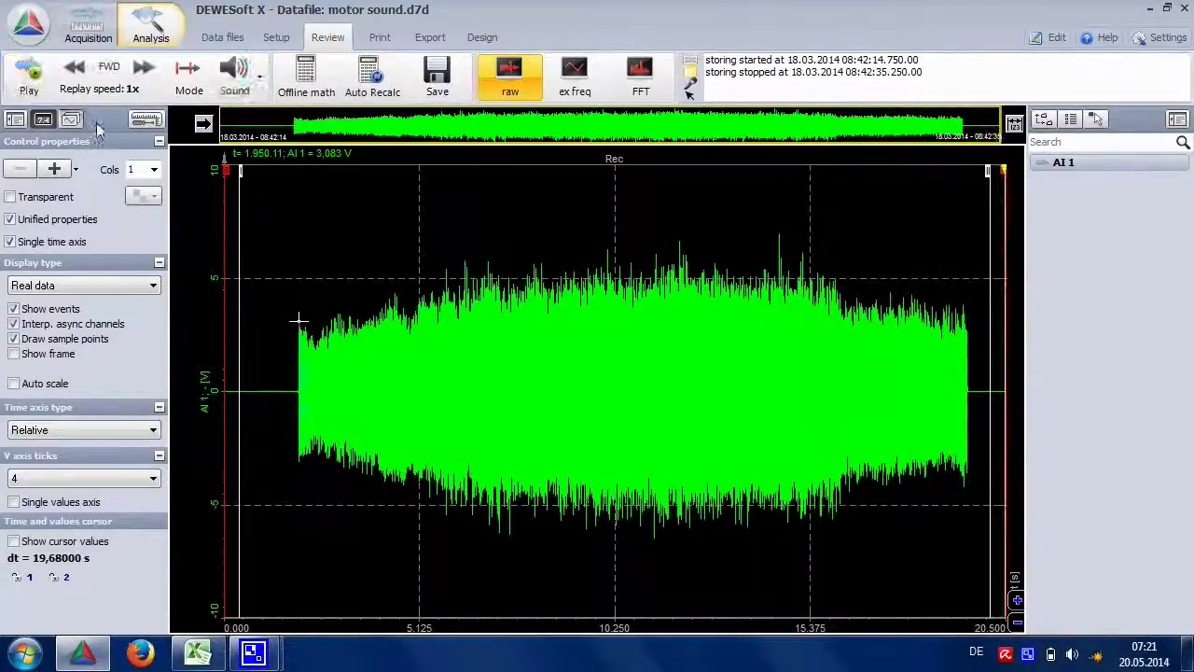
# - Add an Exact frequency math channel on AI 1 limited to 100–300 Hz
pyautogui.click(310, 82)
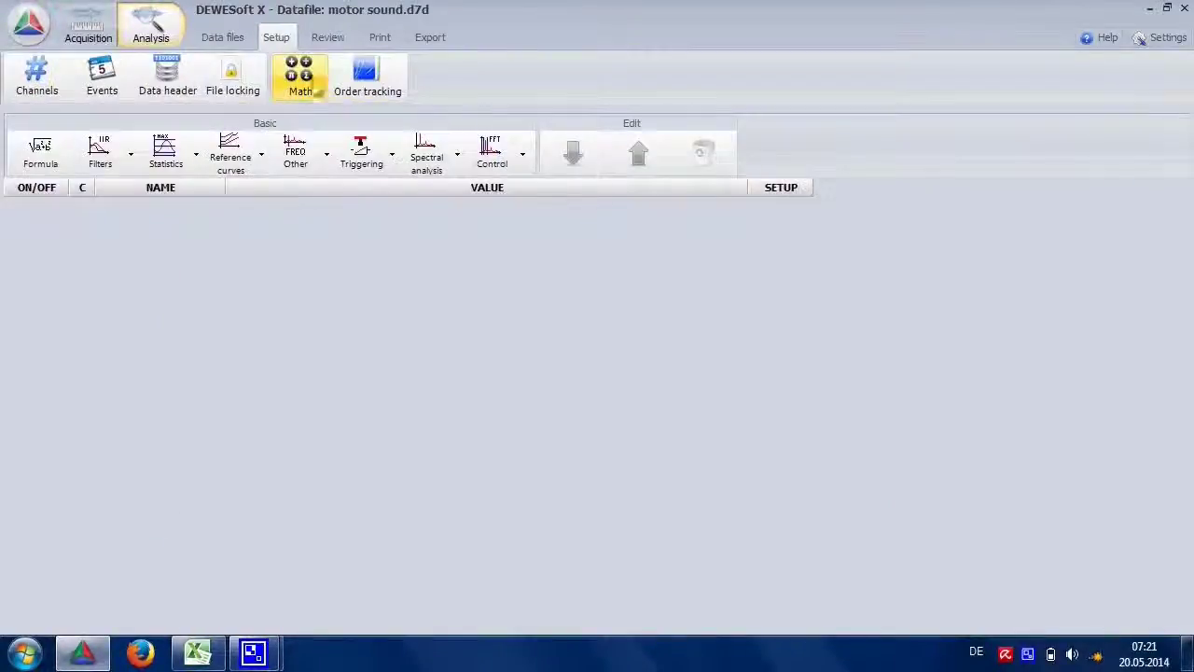
pyautogui.click(326, 154)
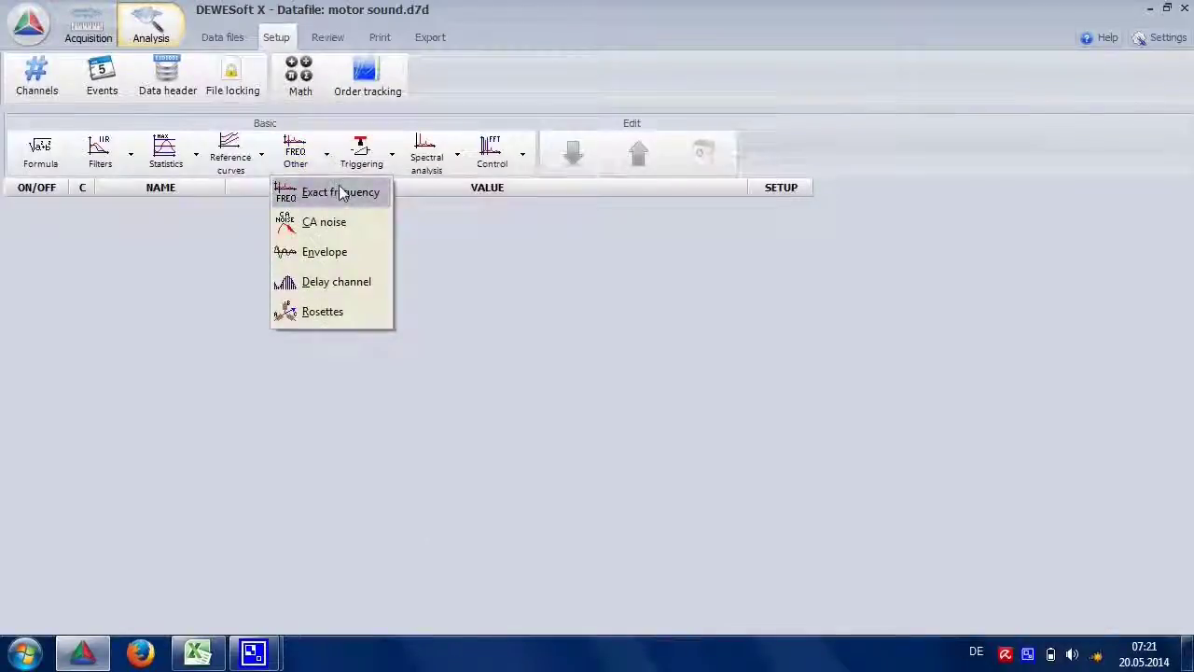
pyautogui.click(320, 192)
pyautogui.click(531, 196)
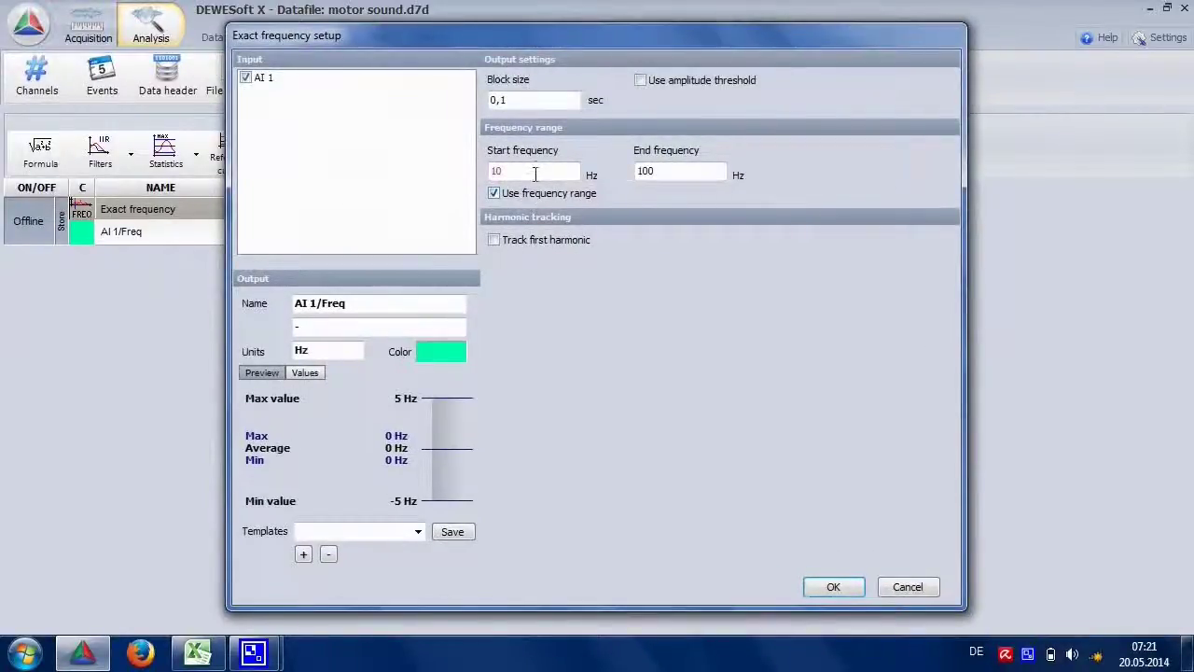
pyautogui.click(537, 169)
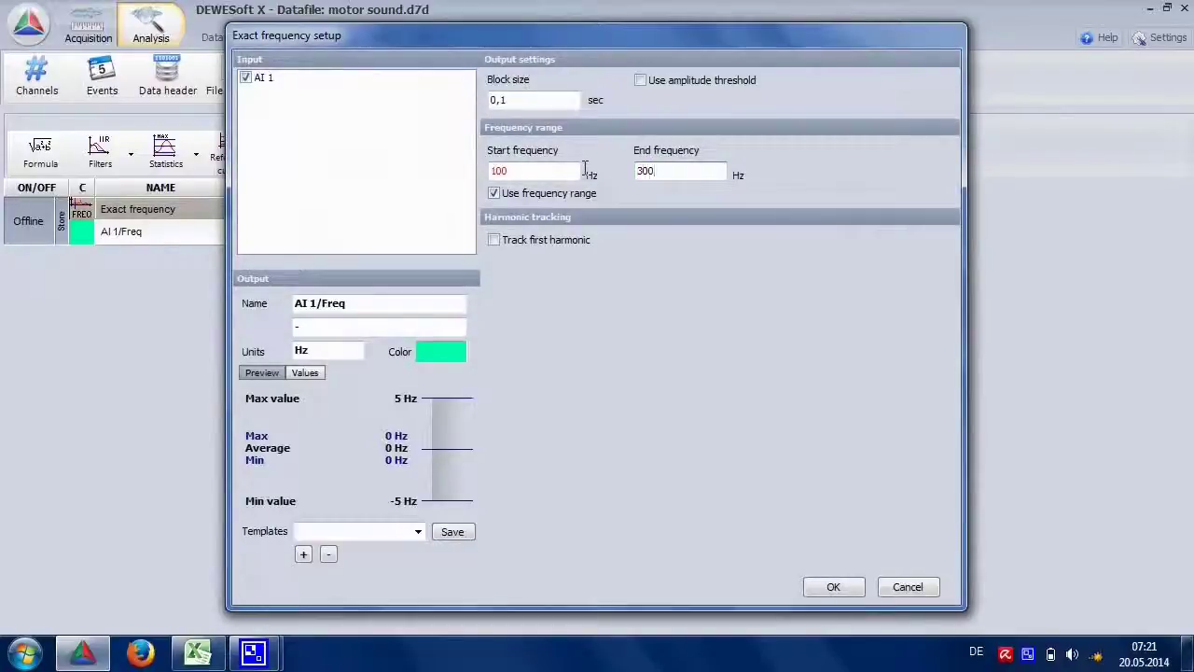
pyautogui.click(840, 587)
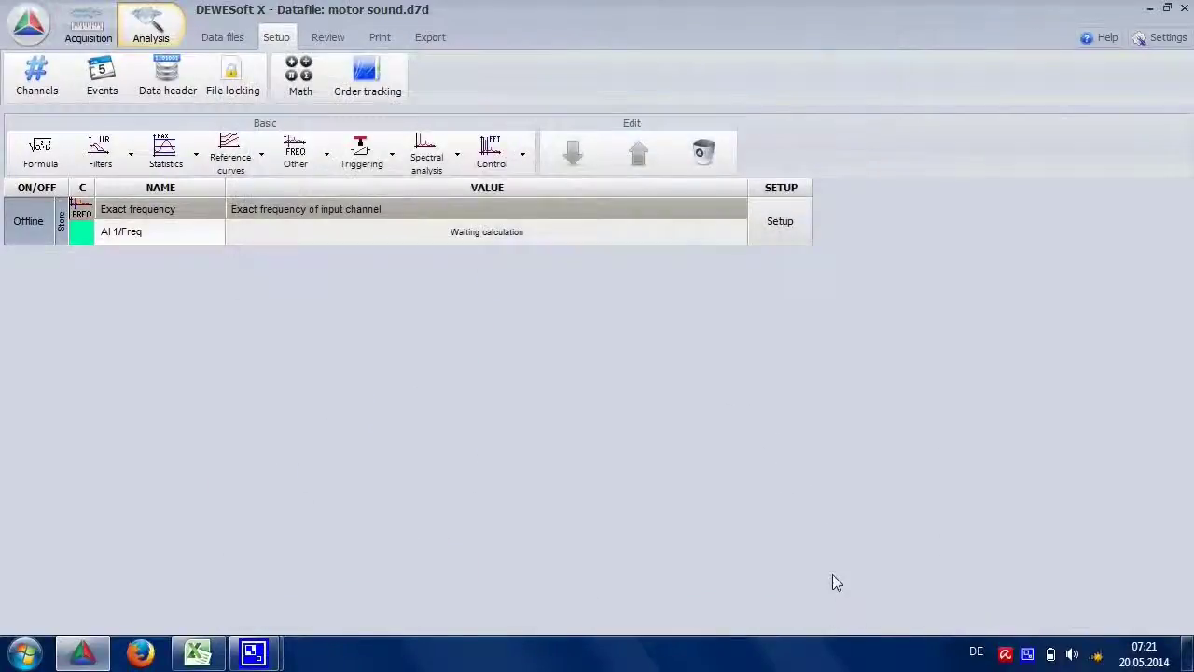
# - Recalculate and plot AI 1/Freq beneath the AI 1 FFT in ex freq, cursor near 4 s
pyautogui.click(327, 42)
pyautogui.click(305, 76)
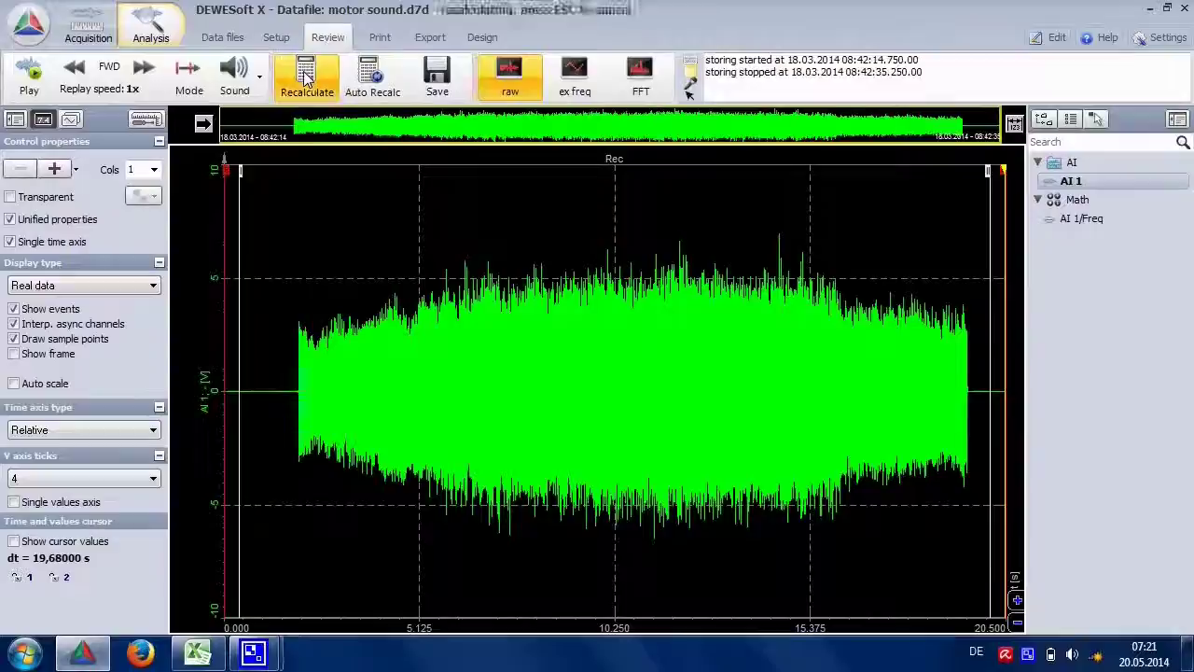
pyautogui.click(595, 85)
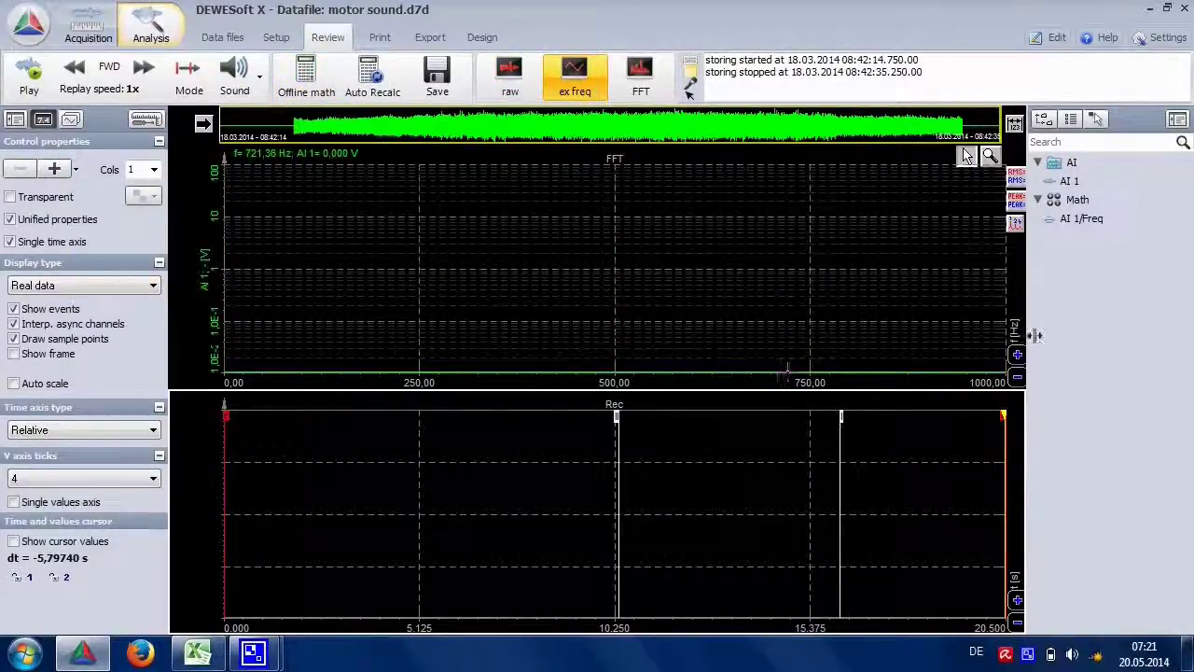
pyautogui.click(1096, 219)
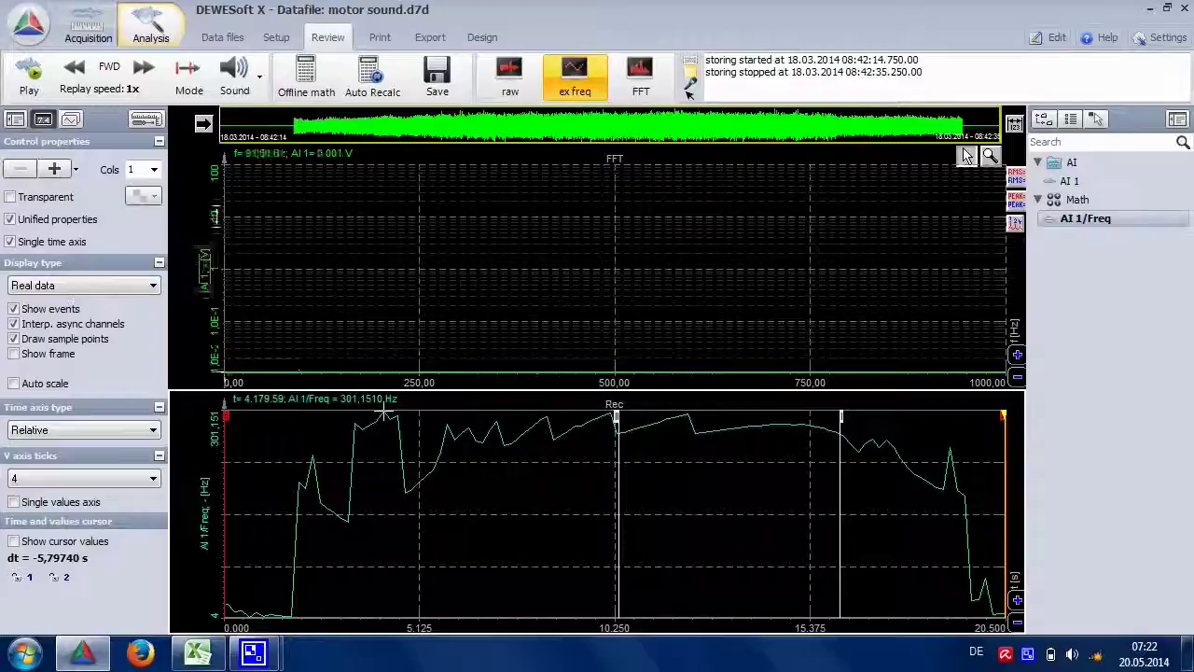
pyautogui.moveTo(1005, 473); pyautogui.dragTo(385, 541)
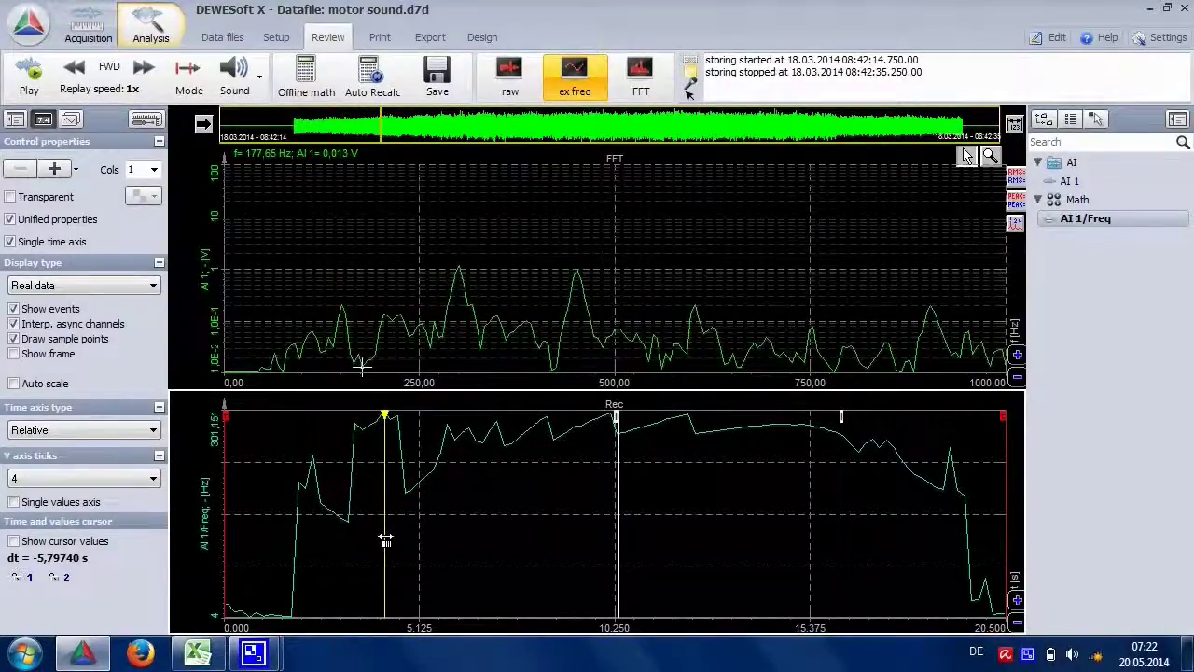
pyautogui.click(472, 258)
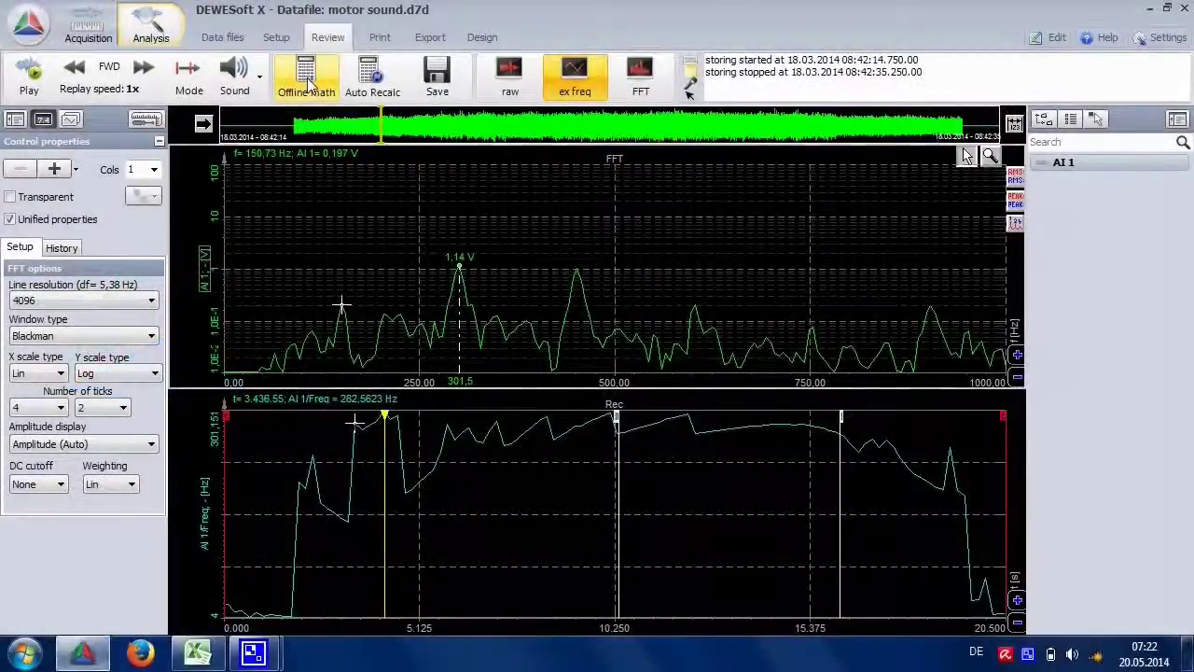
# - Add an offline FFT math channel on AI 1 with 4K resolution lines
pyautogui.click(310, 82)
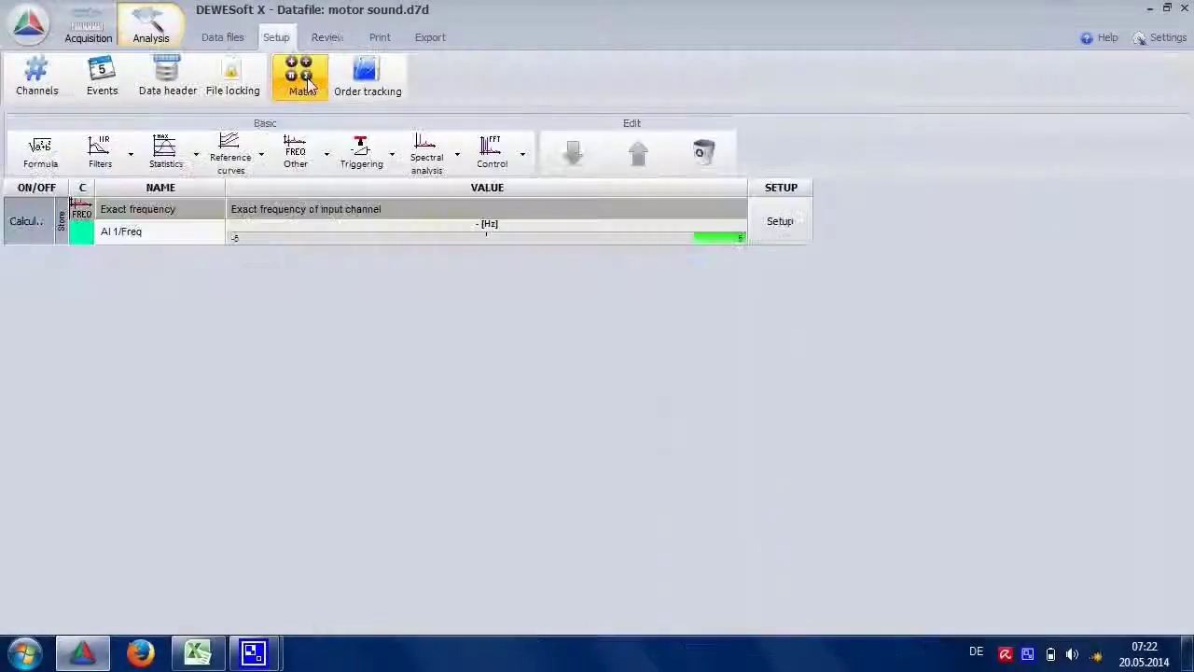
pyautogui.click(459, 158)
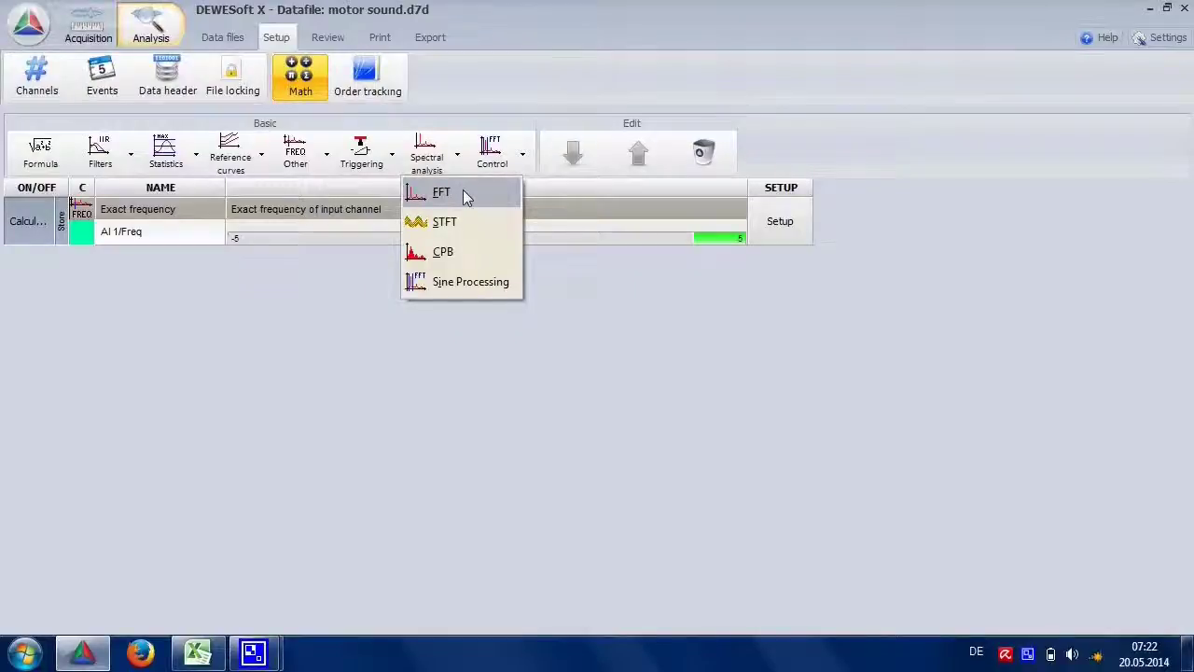
pyautogui.click(461, 192)
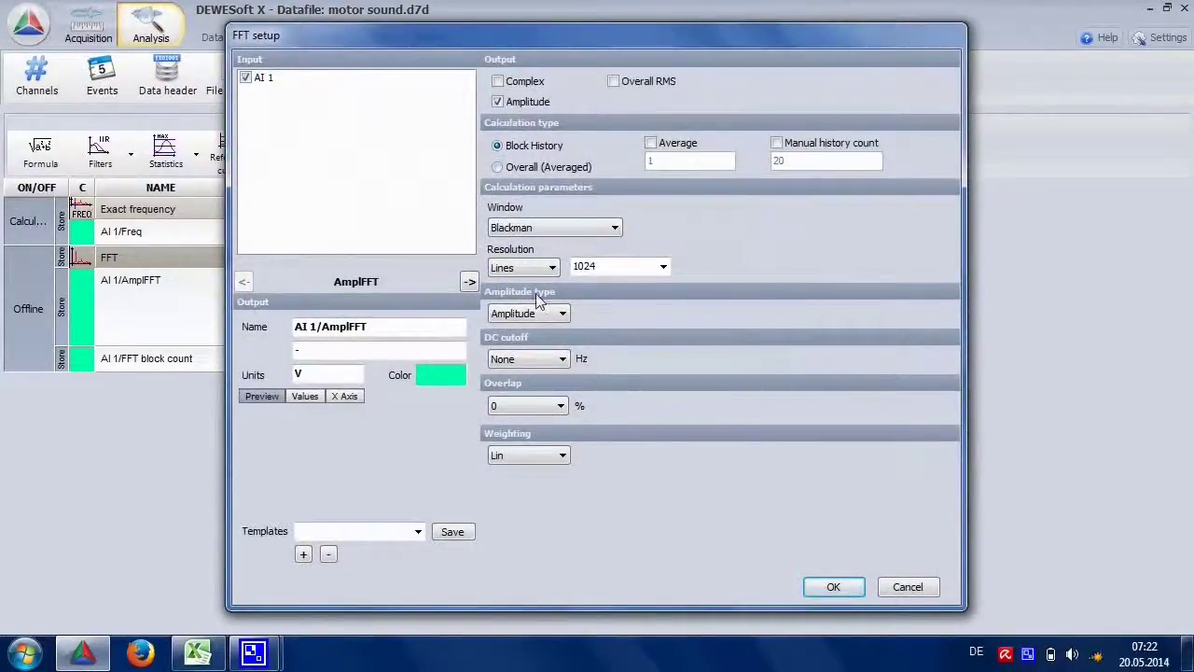
pyautogui.click(661, 267)
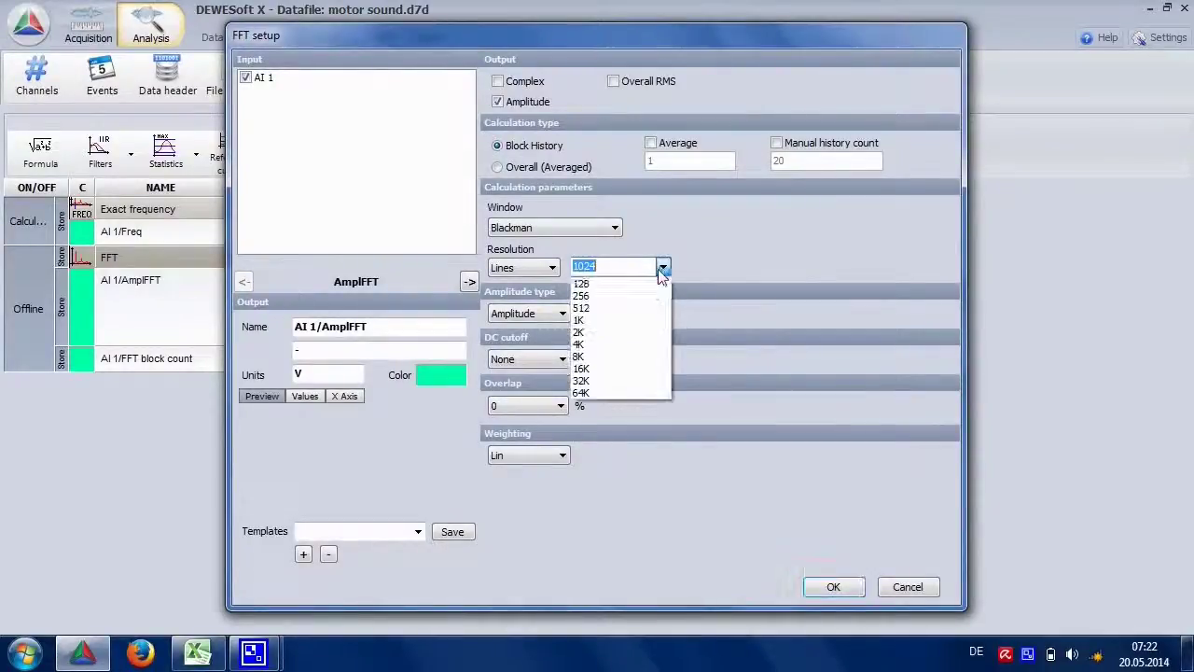
pyautogui.click(623, 338)
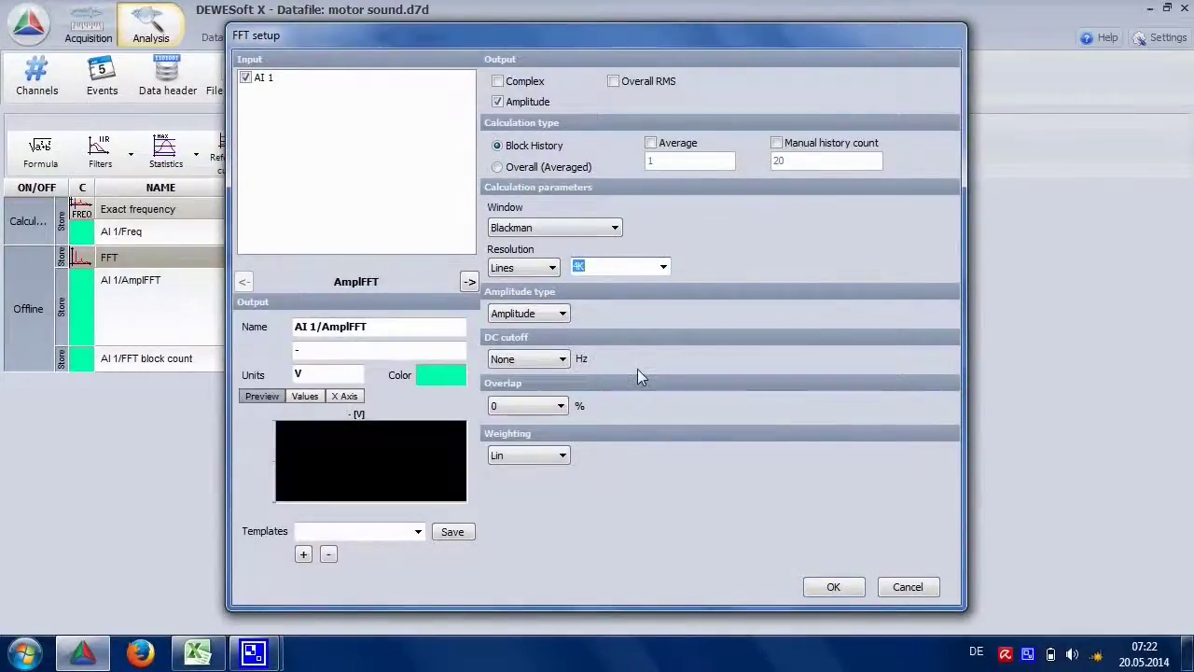
pyautogui.click(846, 586)
# - Recalculate and show the Math FFT display with its amplitude scale fitted
pyautogui.click(333, 37)
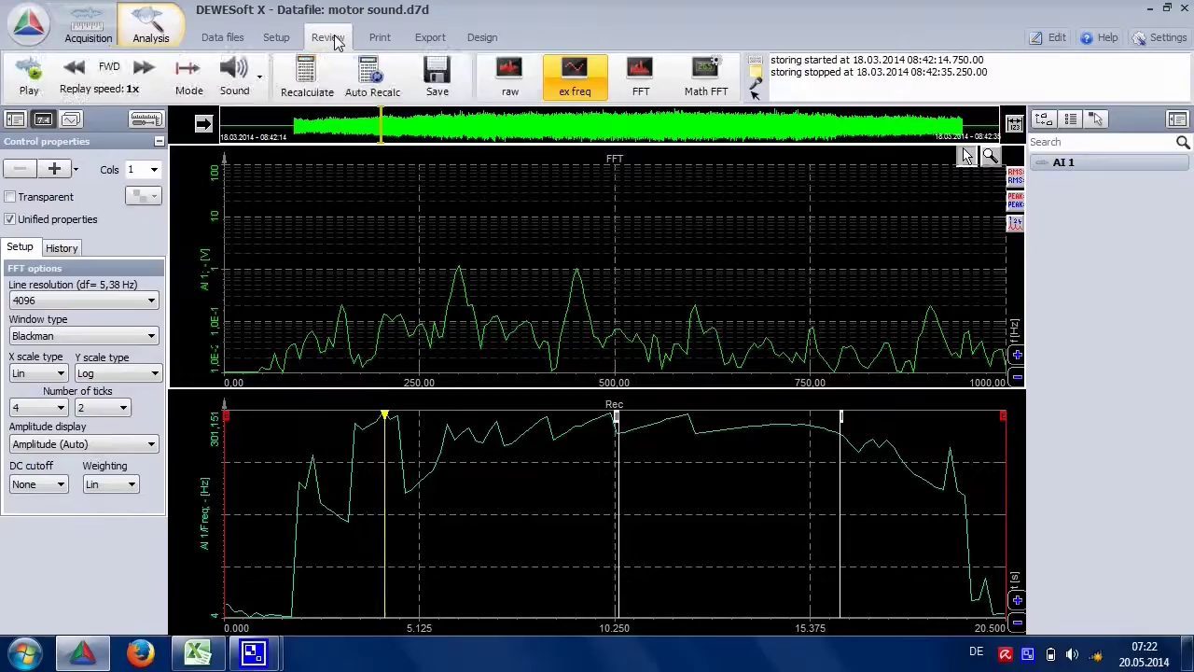
pyautogui.click(307, 79)
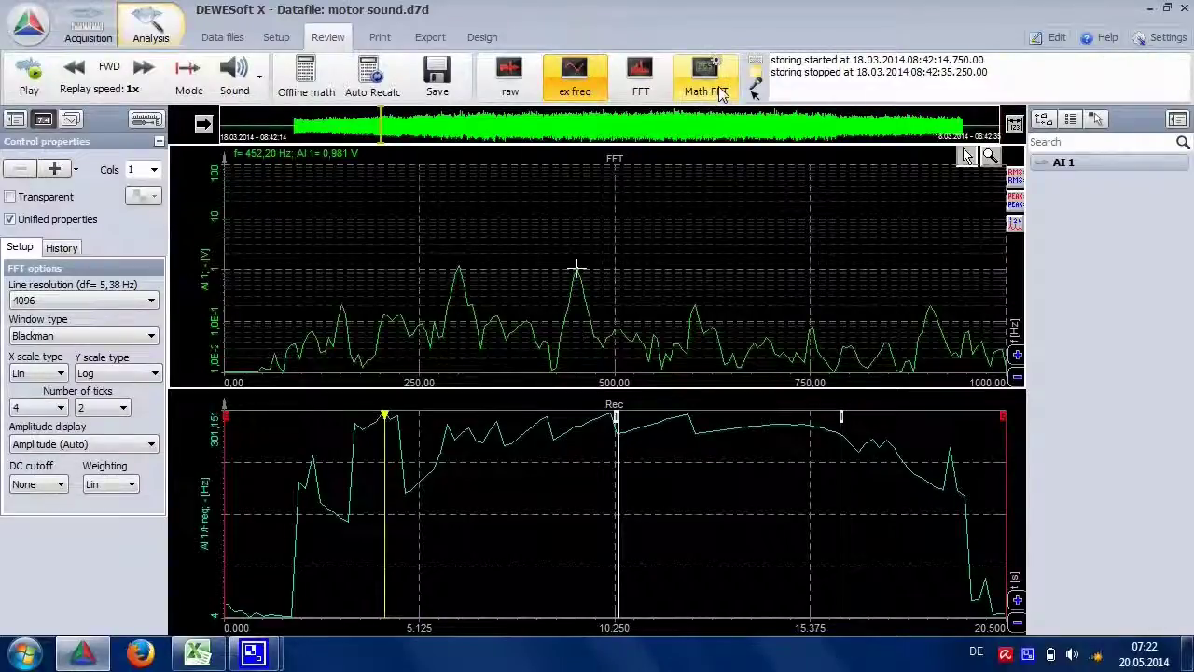
pyautogui.click(705, 79)
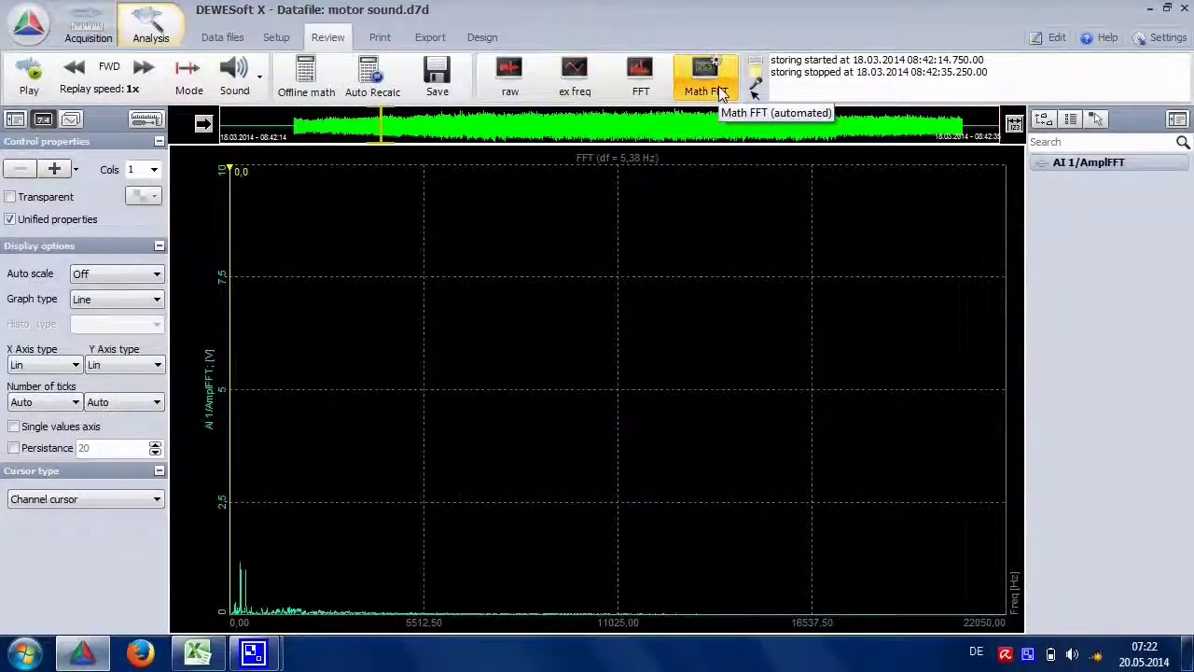
pyautogui.click(209, 391)
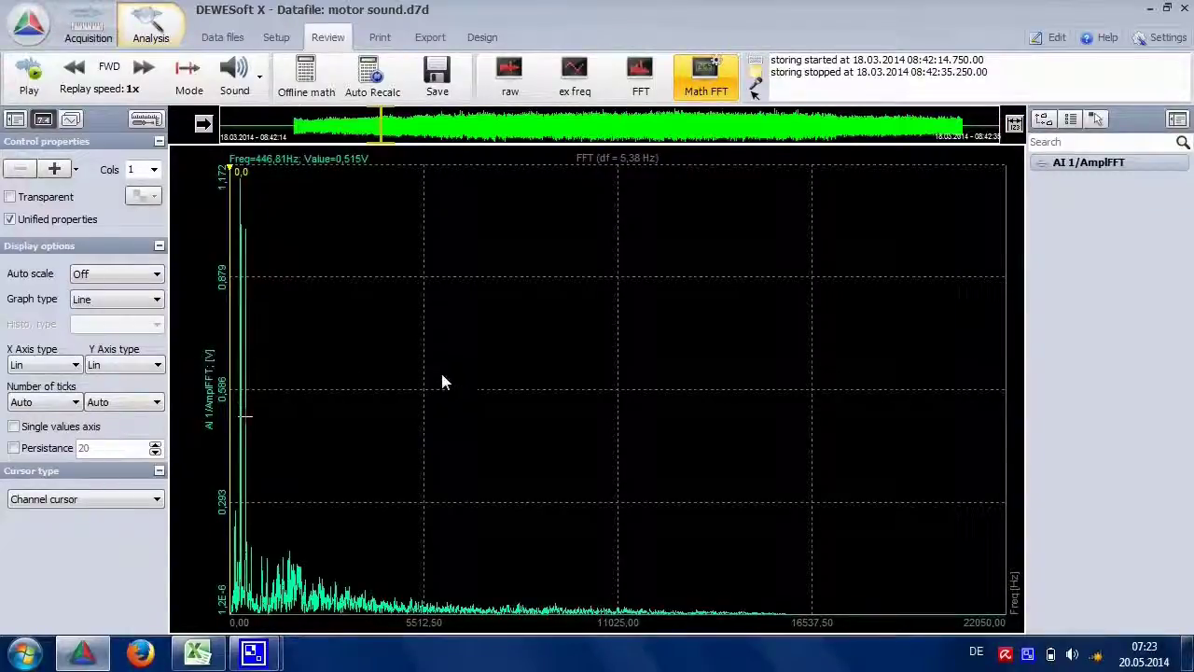
# - Replace the FFT graph with a waterfall FFT graph filling the display
pyautogui.click(482, 37)
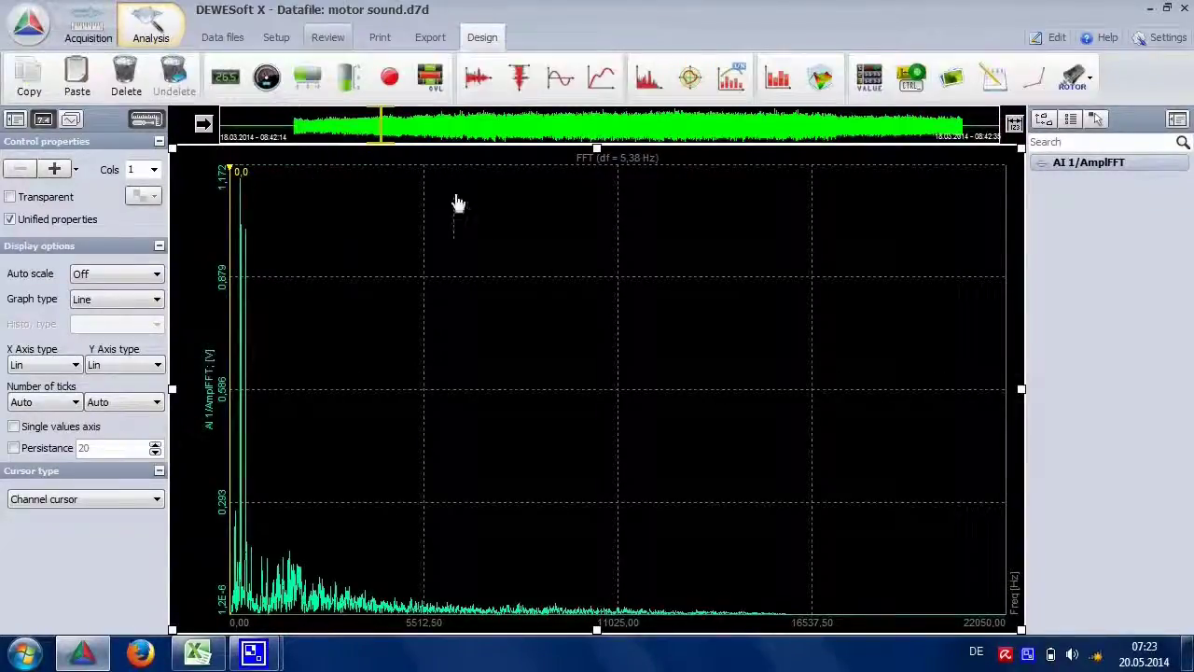
pyautogui.press('Delete')
pyautogui.click(820, 80)
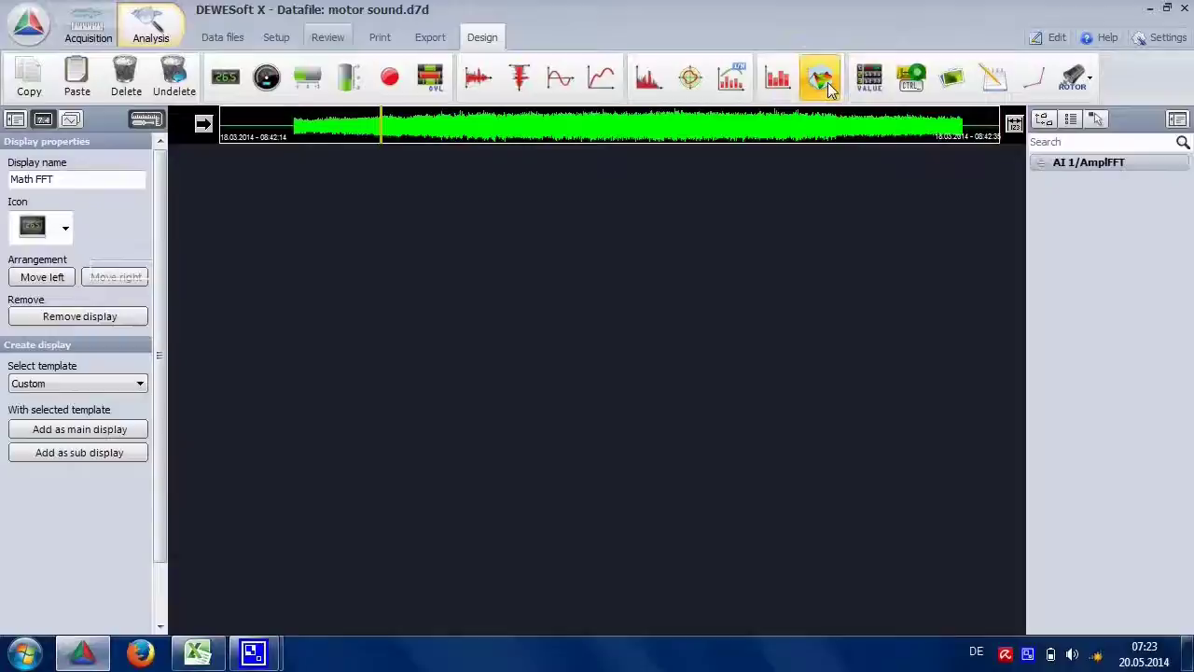
pyautogui.moveTo(497, 571); pyautogui.dragTo(1020, 630)
pyautogui.click(146, 119)
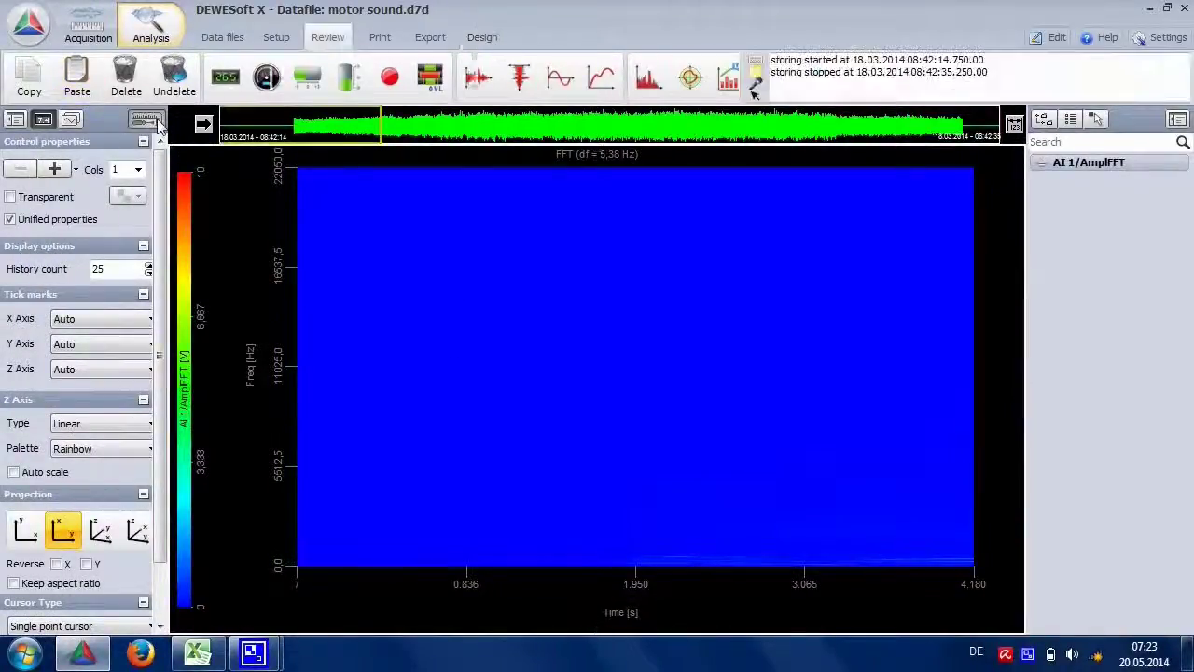
# - Give the spectrogram an auto-scaled logarithmic colour scale and move later in the recording
pyautogui.click(15, 472)
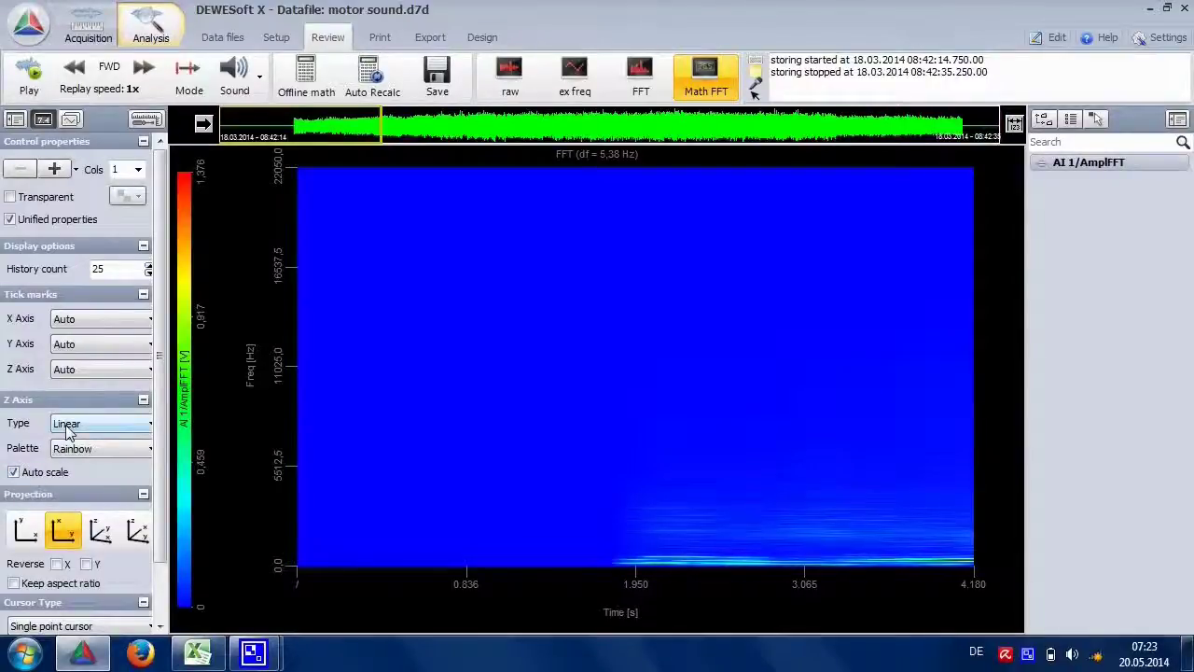
pyautogui.click(73, 425)
pyautogui.click(61, 453)
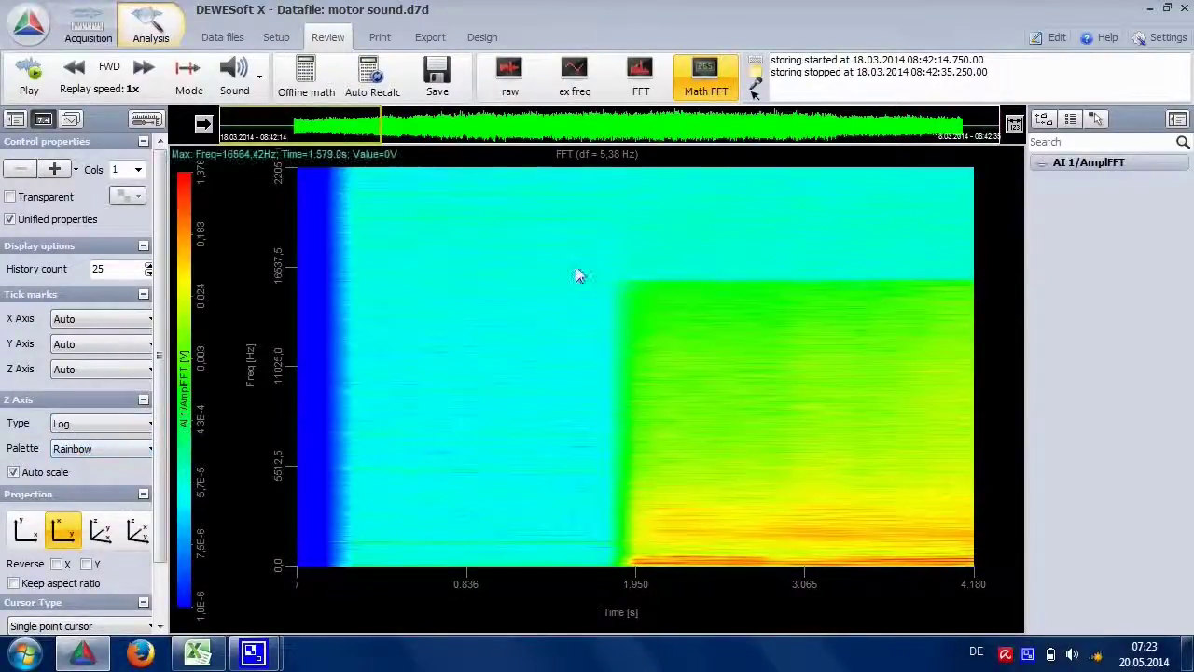
pyautogui.moveTo(380, 128); pyautogui.dragTo(848, 129)
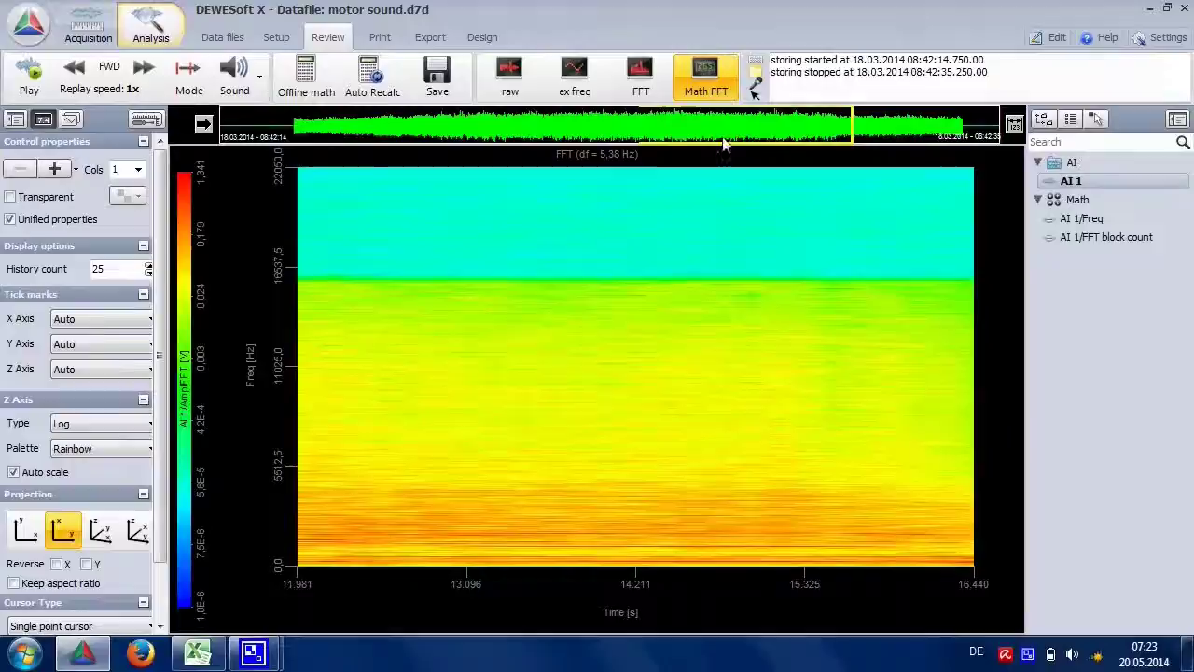
pyautogui.click(321, 97)
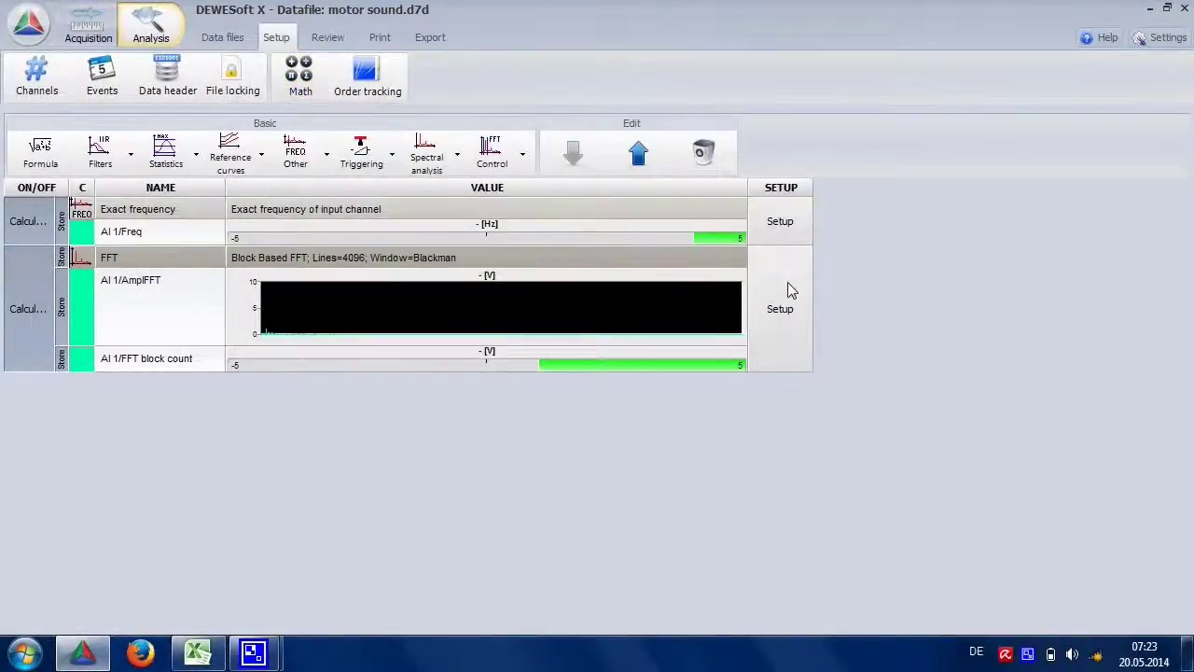
# - Enable a manual FFT history count of 200 and recalculate
pyautogui.click(787, 289)
pyautogui.click(777, 143)
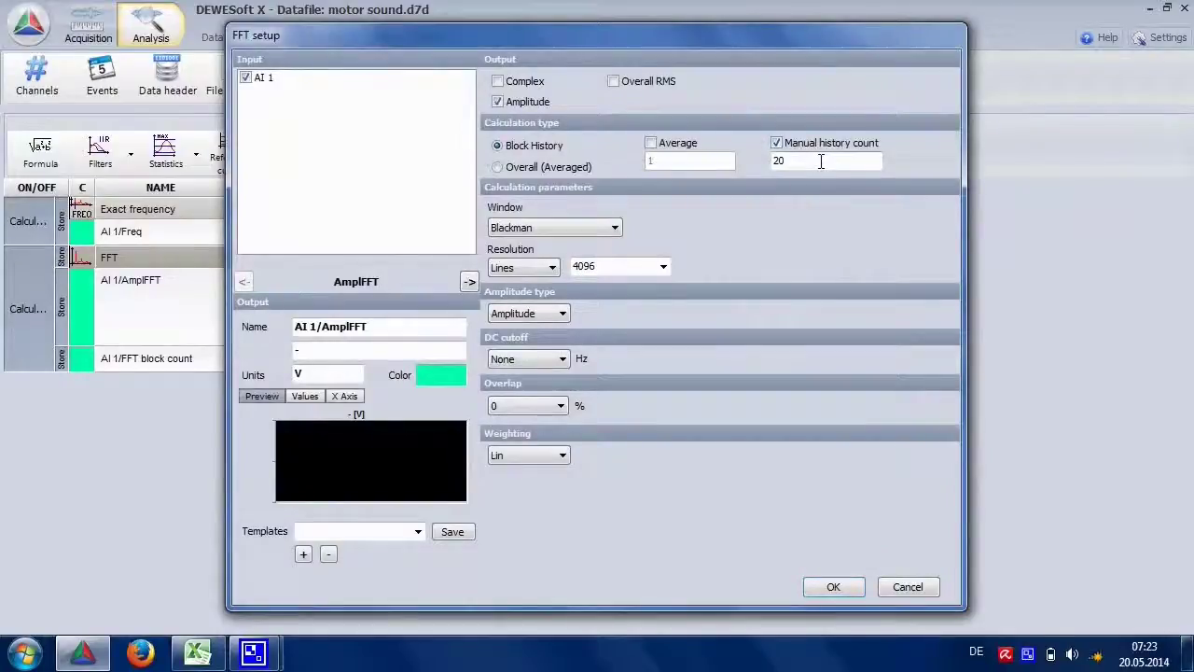
pyautogui.click(819, 593)
pyautogui.click(332, 42)
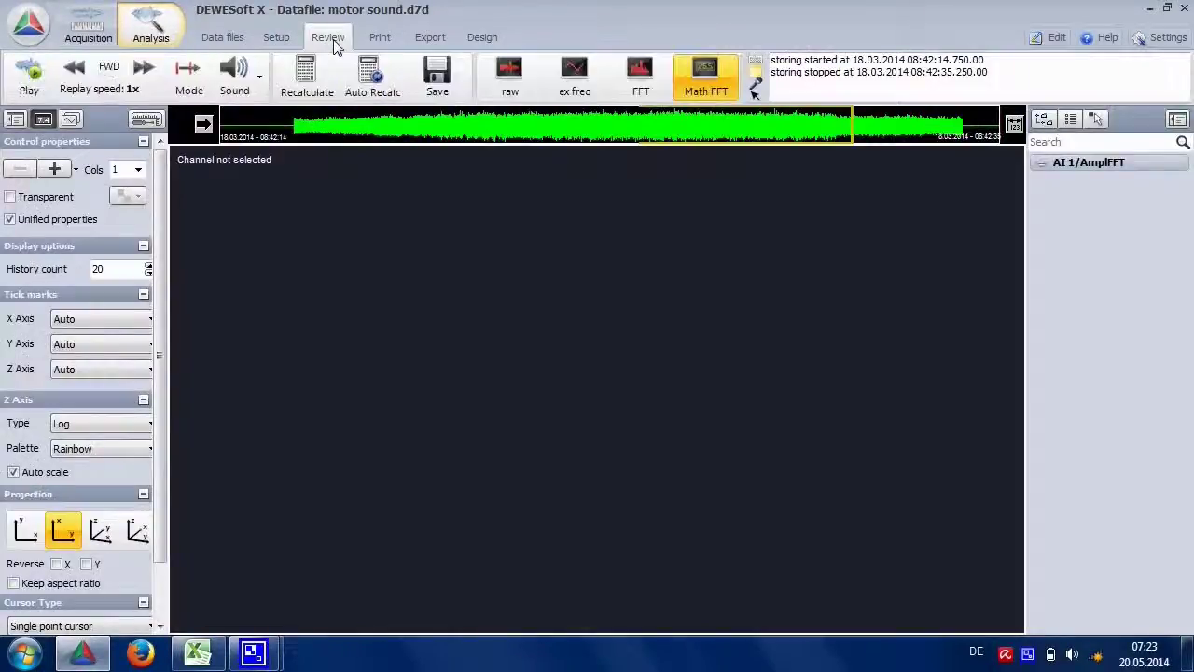
pyautogui.click(307, 79)
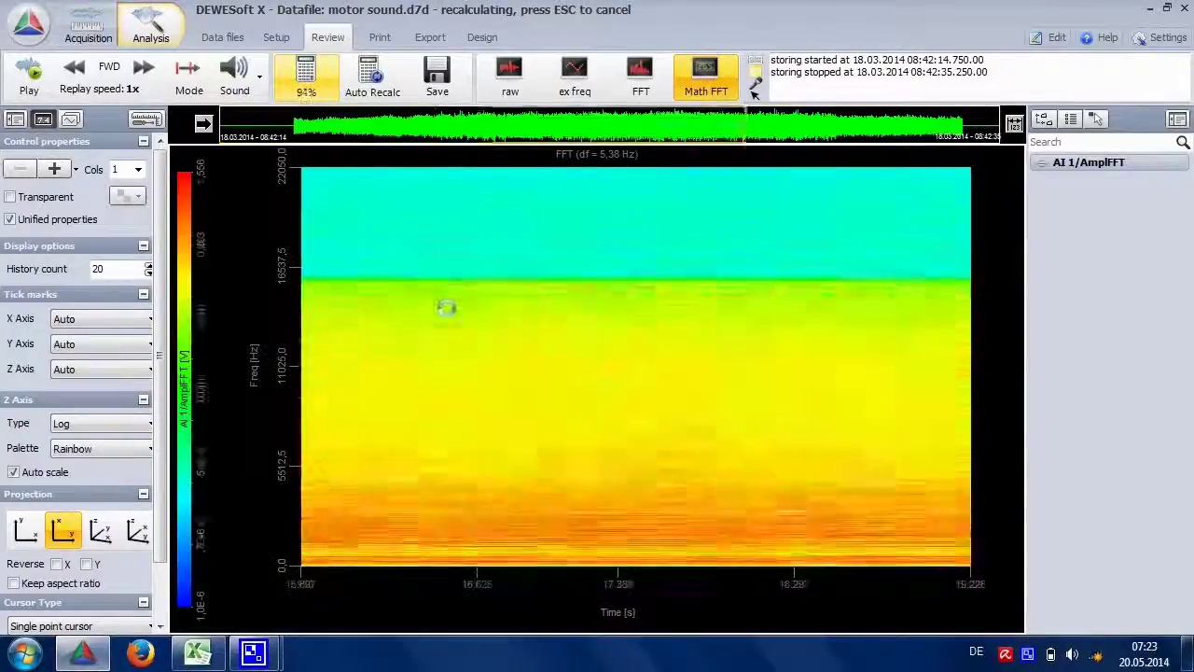
# - Set the spectrogram history count to 100 and span roughly 1.6–20 s
pyautogui.doubleClick(110, 269)
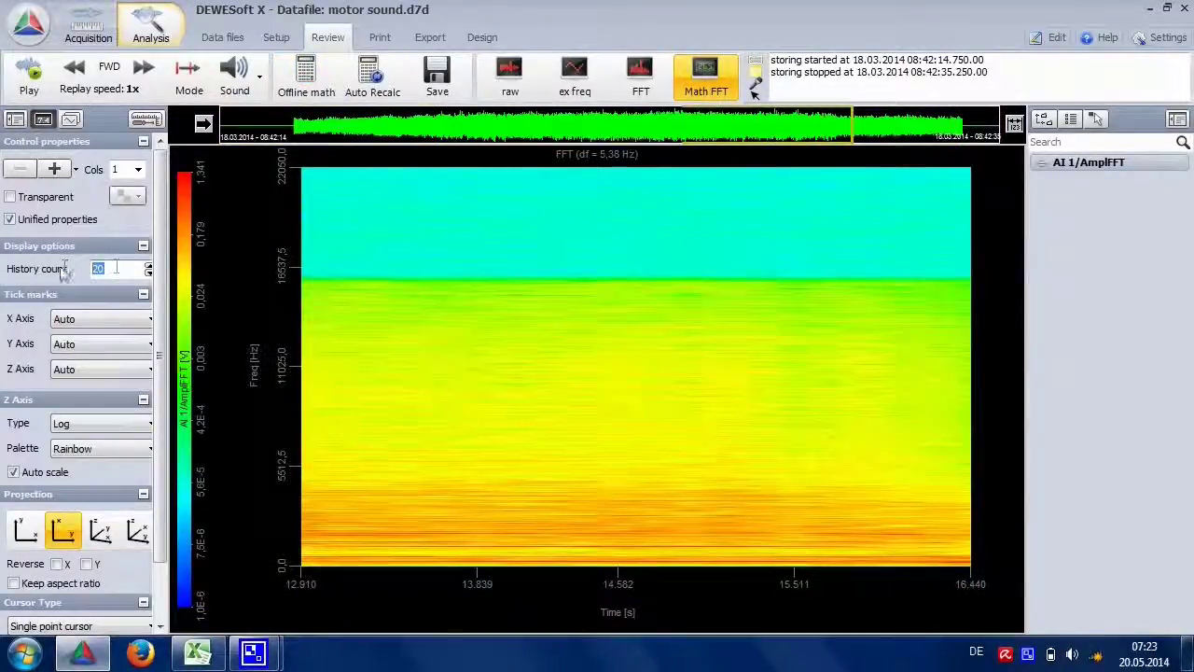
pyautogui.write('100')
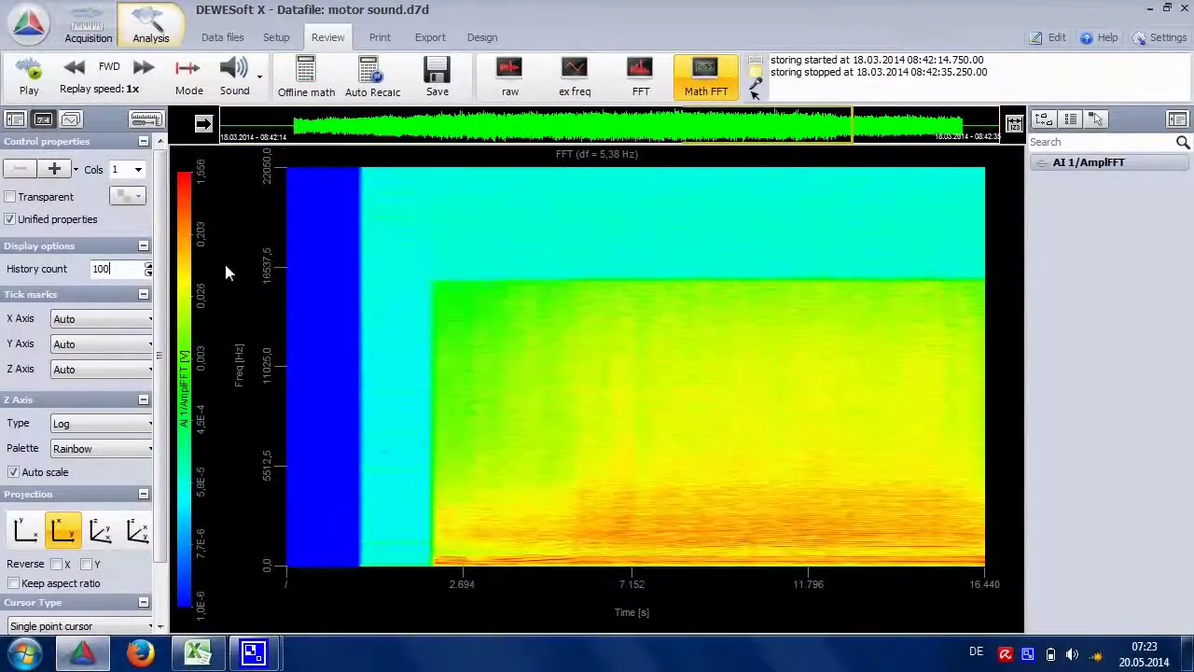
pyautogui.click(851, 131)
pyautogui.moveTo(860, 124); pyautogui.dragTo(979, 129)
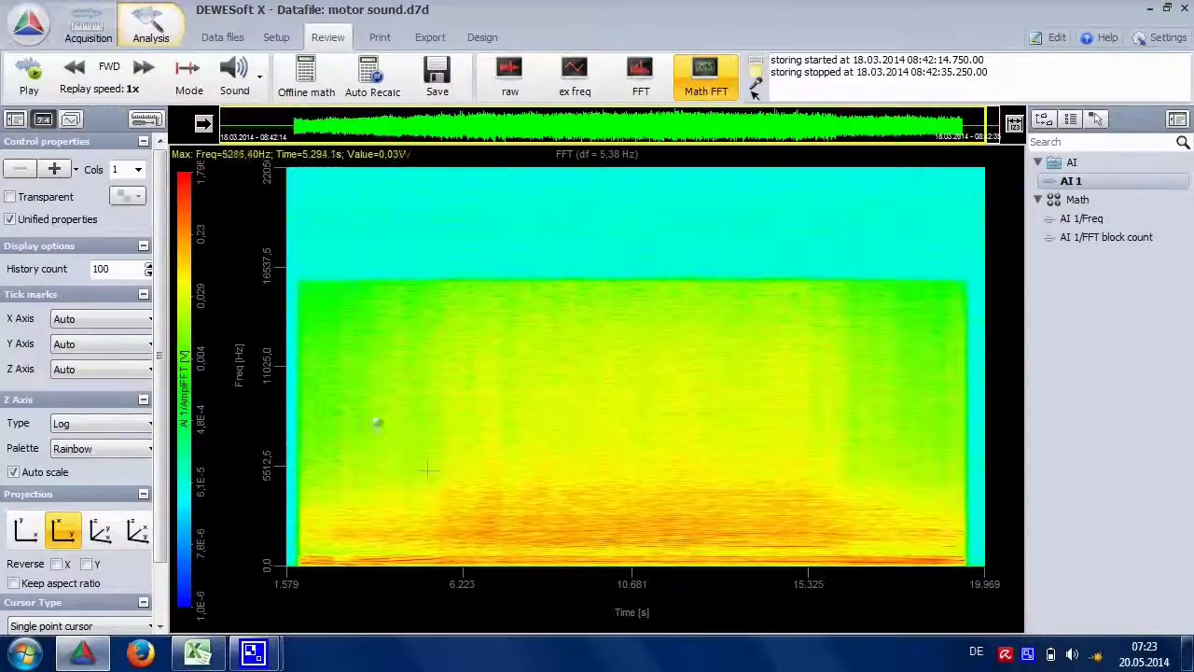
# - Set the spectrogram frequency axis to 100–400 Hz, after first trying a 1000 Hz maximum
pyautogui.doubleClick(276, 179)
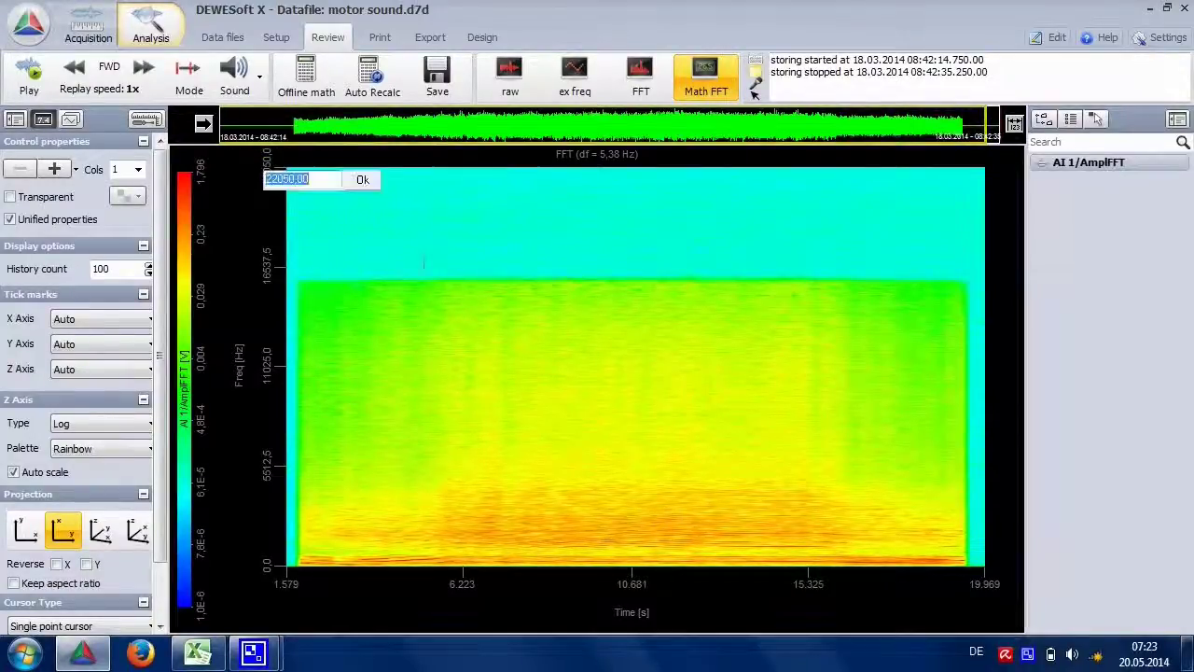
pyautogui.write('1000')
pyautogui.press('Return')
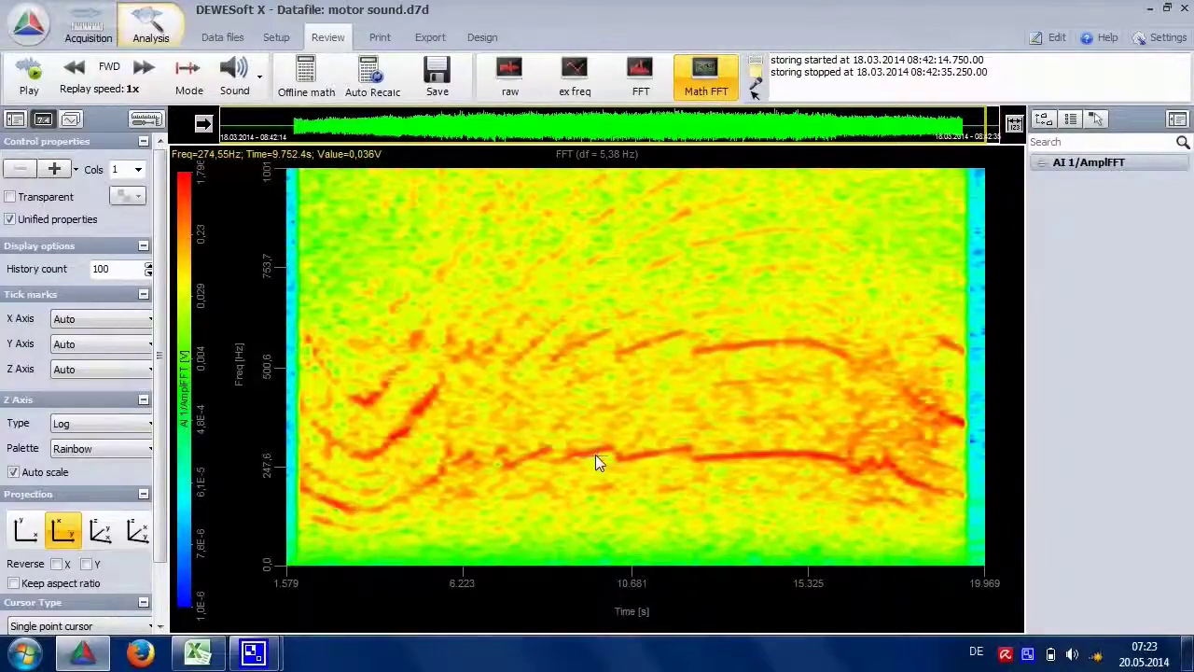
pyautogui.click(269, 567)
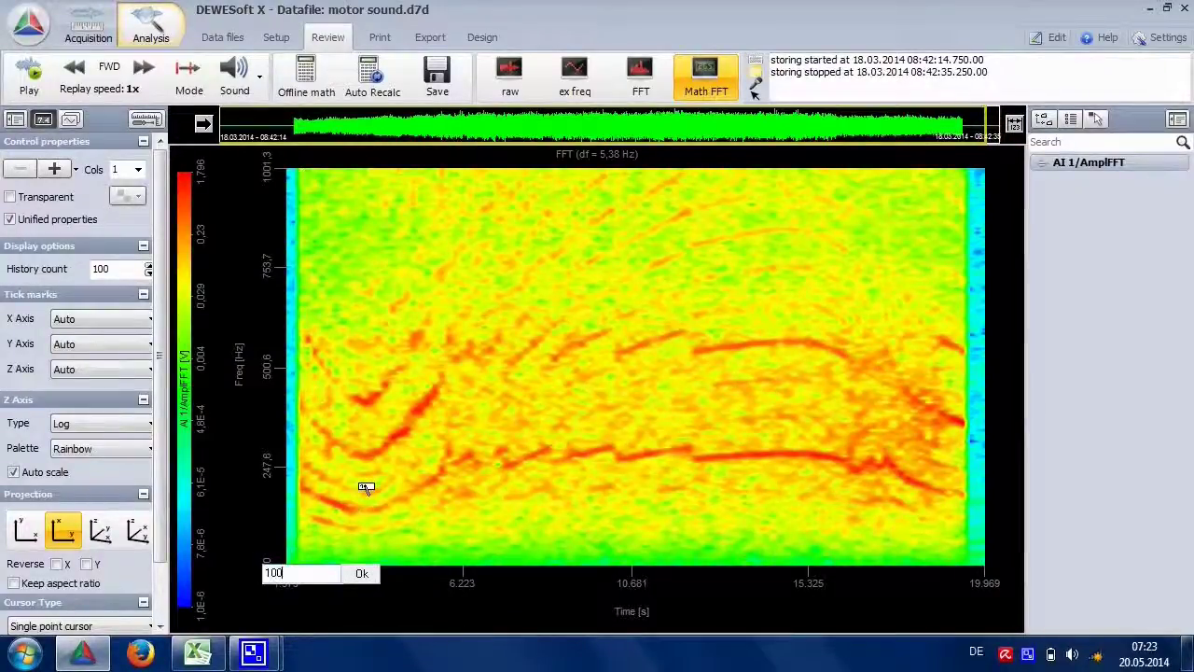
pyautogui.write('100')
pyautogui.press('Return')
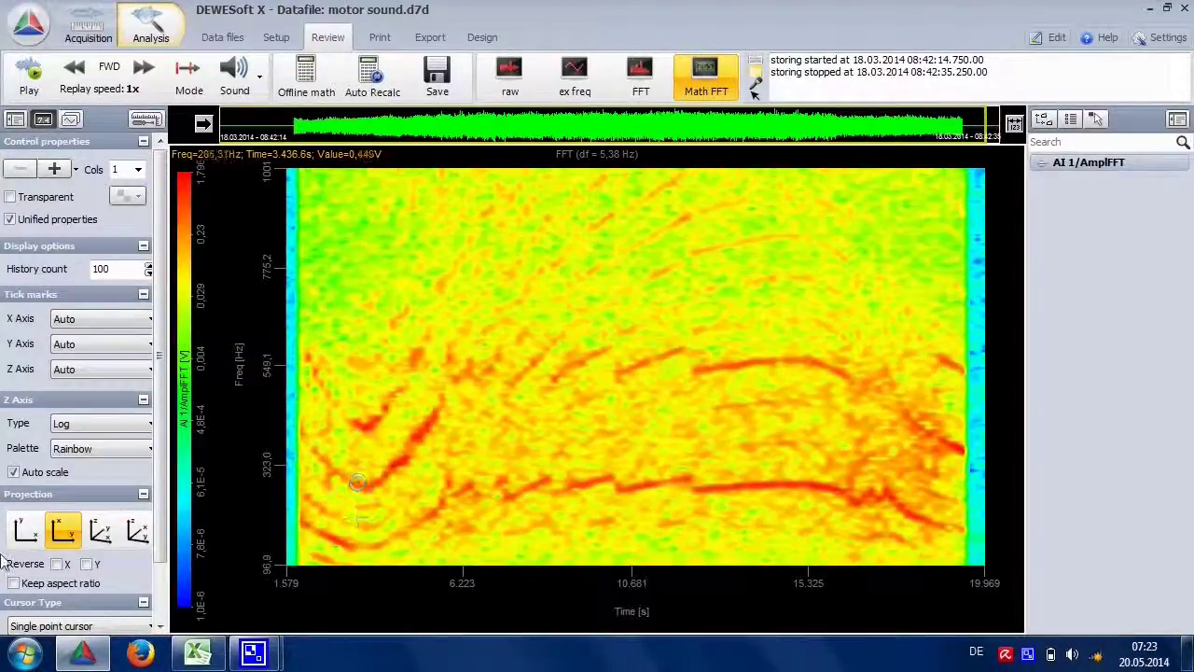
pyautogui.click(268, 169)
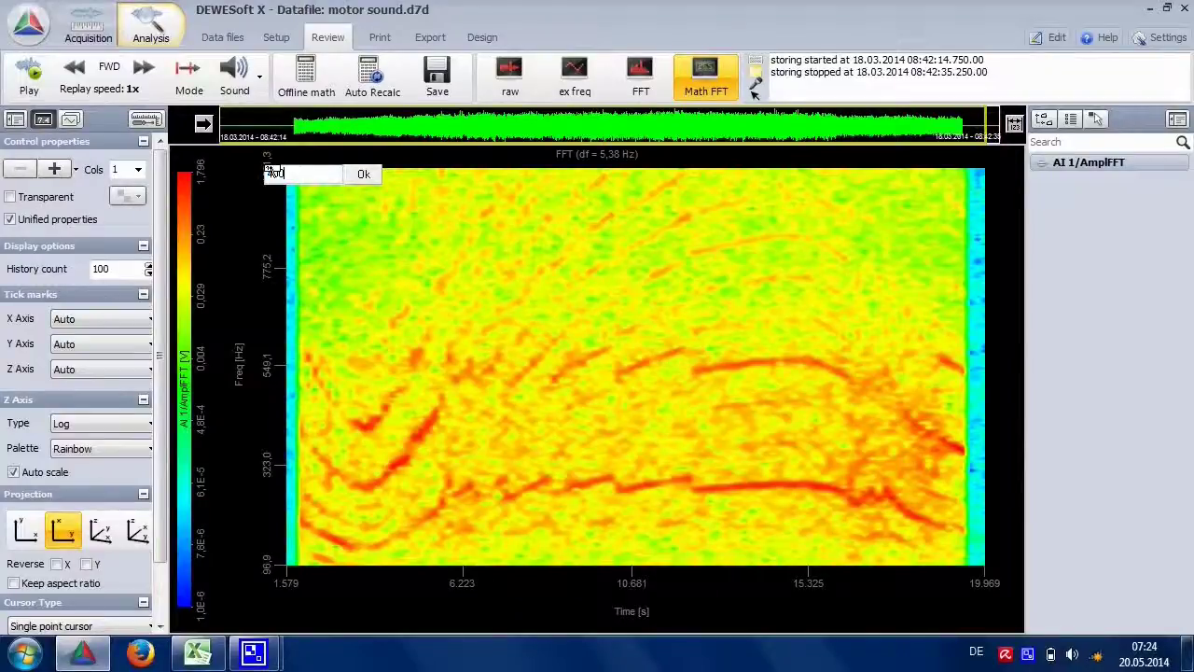
pyautogui.write('400')
pyautogui.press('Return')
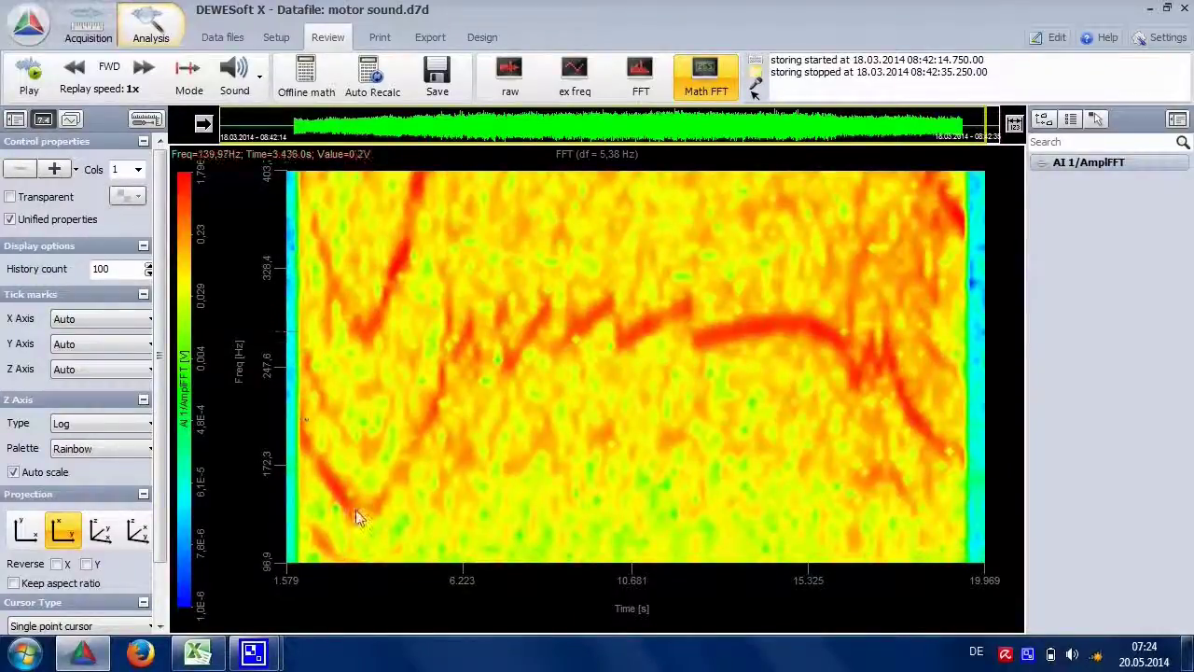
# - Place 37 cursor points along the main red order trace from about 2 to 19 s
pyautogui.click(306, 443)
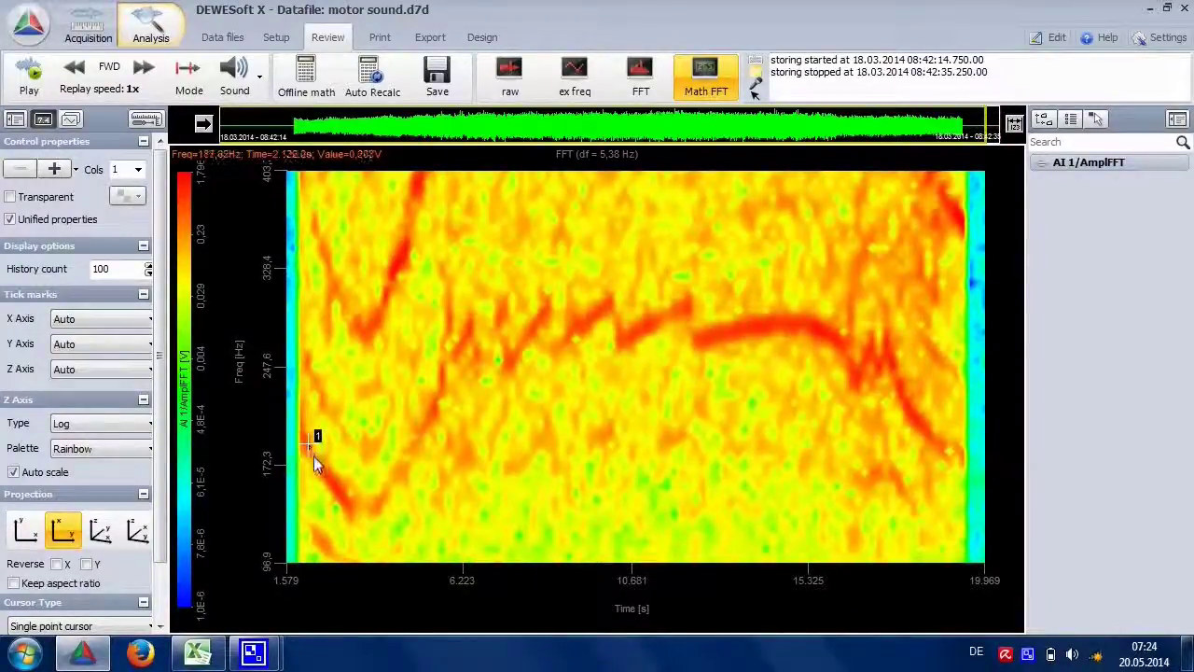
pyautogui.click(314, 457)
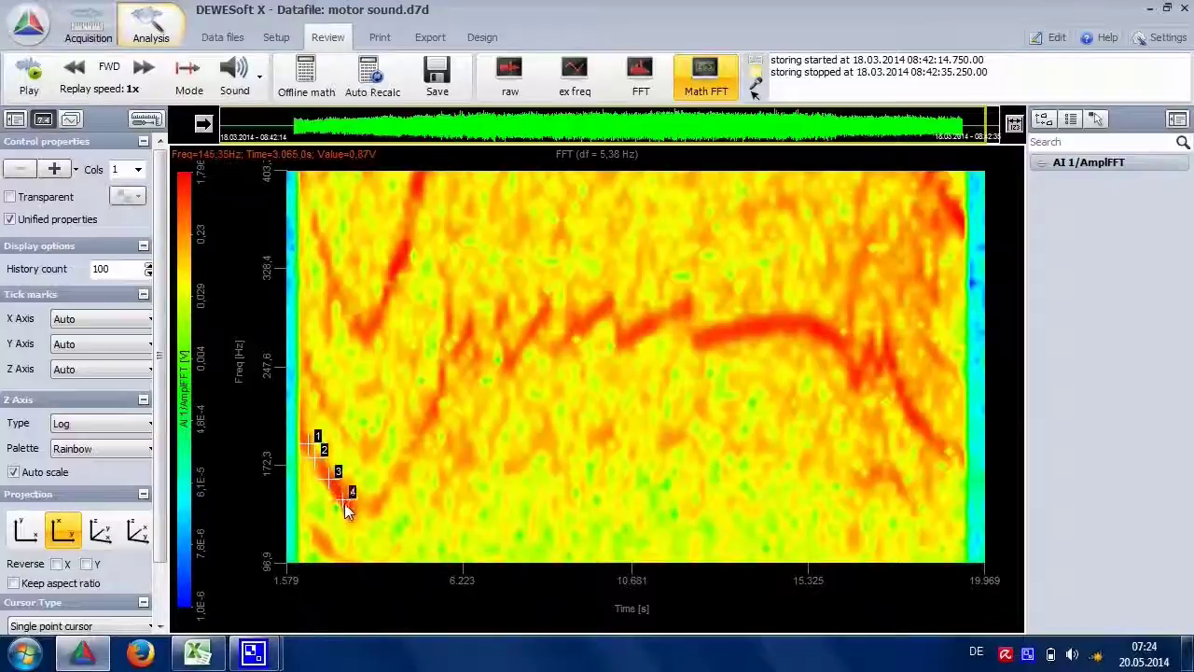
pyautogui.click(345, 499)
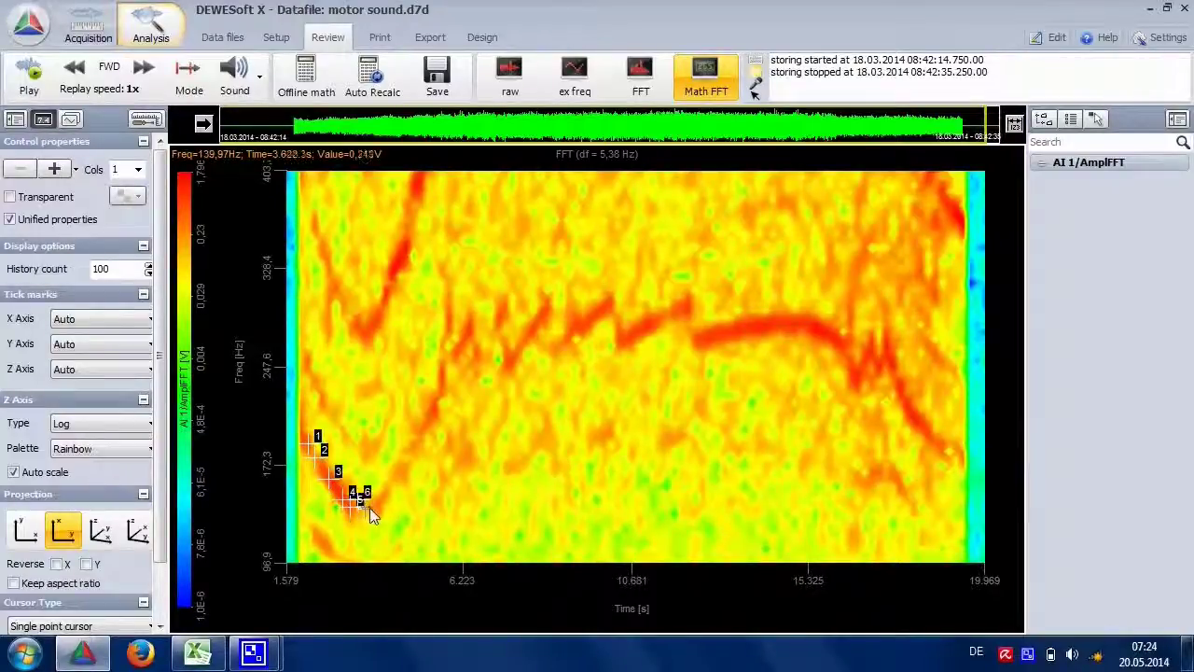
pyautogui.click(386, 491)
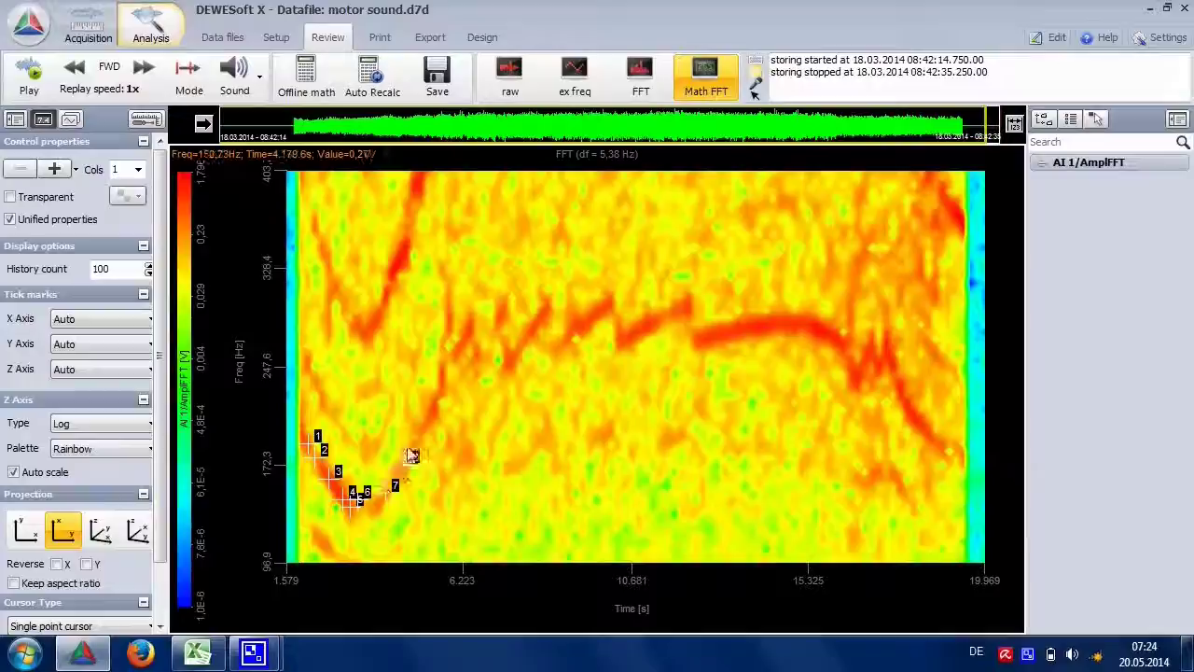
pyautogui.moveTo(412, 455)
pyautogui.mouseDown()
pyautogui.moveTo(467, 317)
pyautogui.moveTo(509, 363)
pyautogui.moveTo(546, 312)
pyautogui.moveTo(582, 327)
pyautogui.moveTo(608, 303)
pyautogui.moveTo(646, 331)
pyautogui.moveTo(770, 328)
pyautogui.moveTo(823, 341)
pyautogui.moveTo(854, 381)
pyautogui.moveTo(890, 349)
pyautogui.mouseUp()
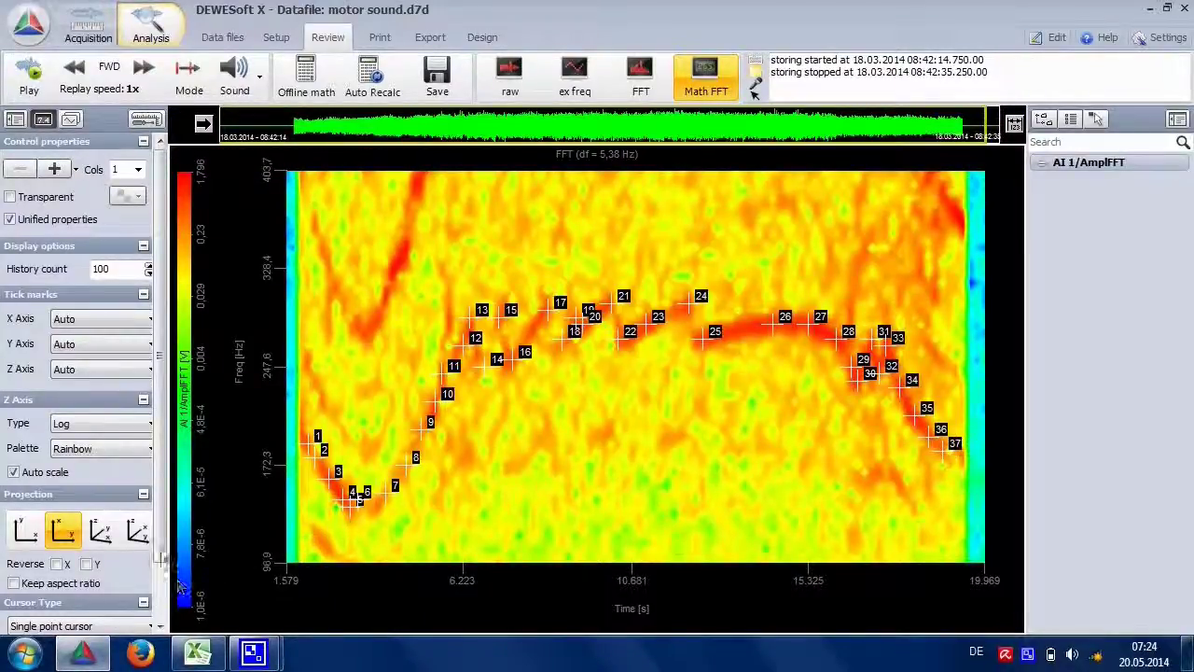
pyautogui.scroll(-2, 161, 615)
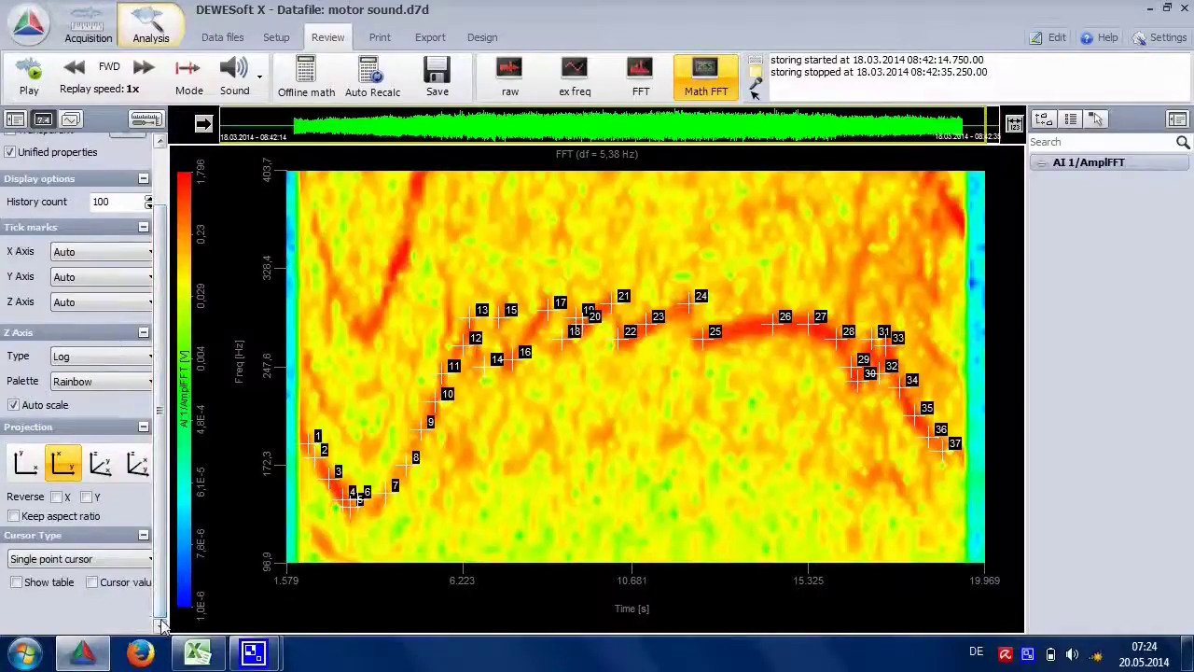
# - Show the cursor table and copy all rows with all columns
pyautogui.click(43, 583)
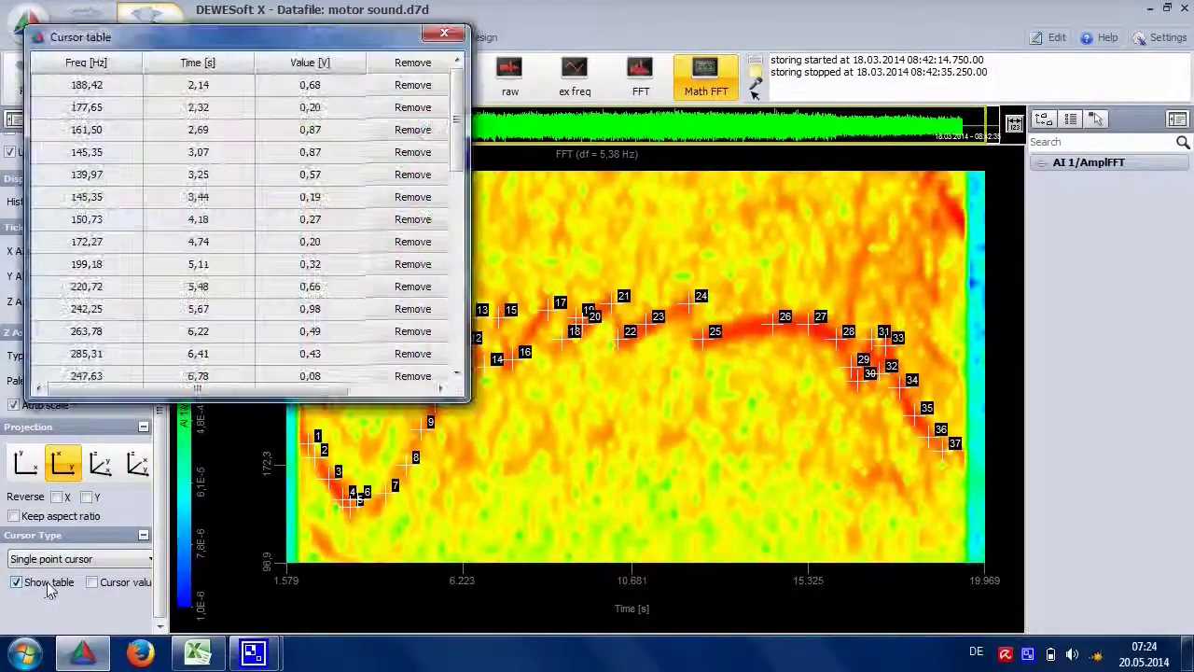
pyautogui.rightClick(79, 72)
pyautogui.moveTo(213, 179)
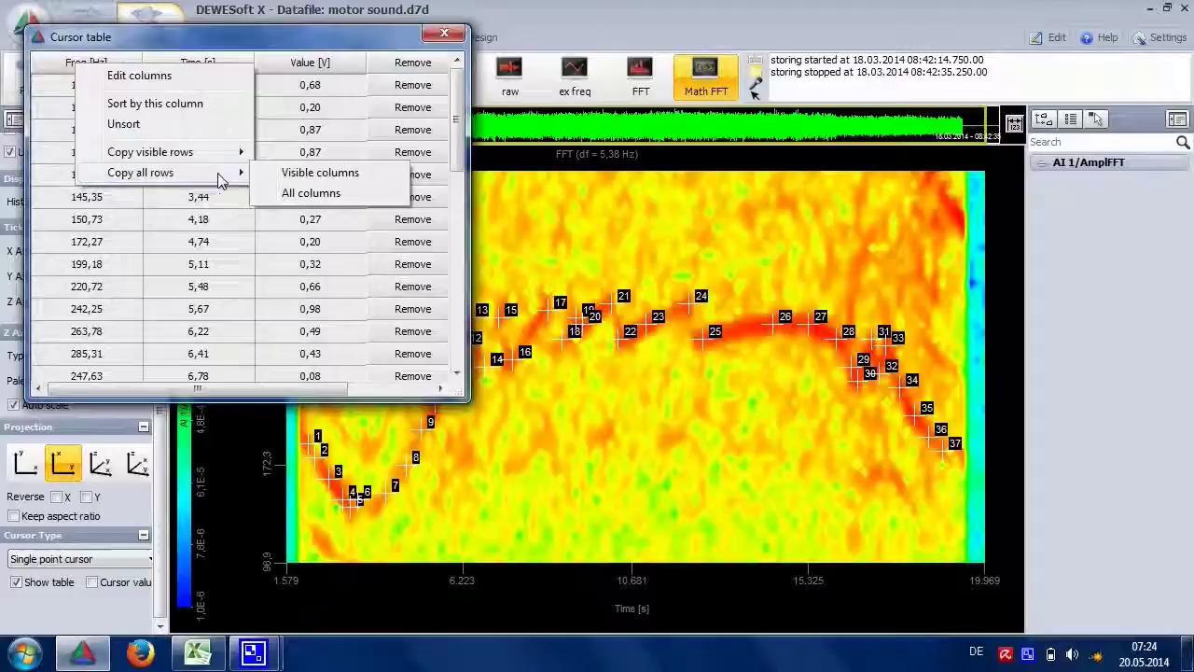
pyautogui.click(301, 193)
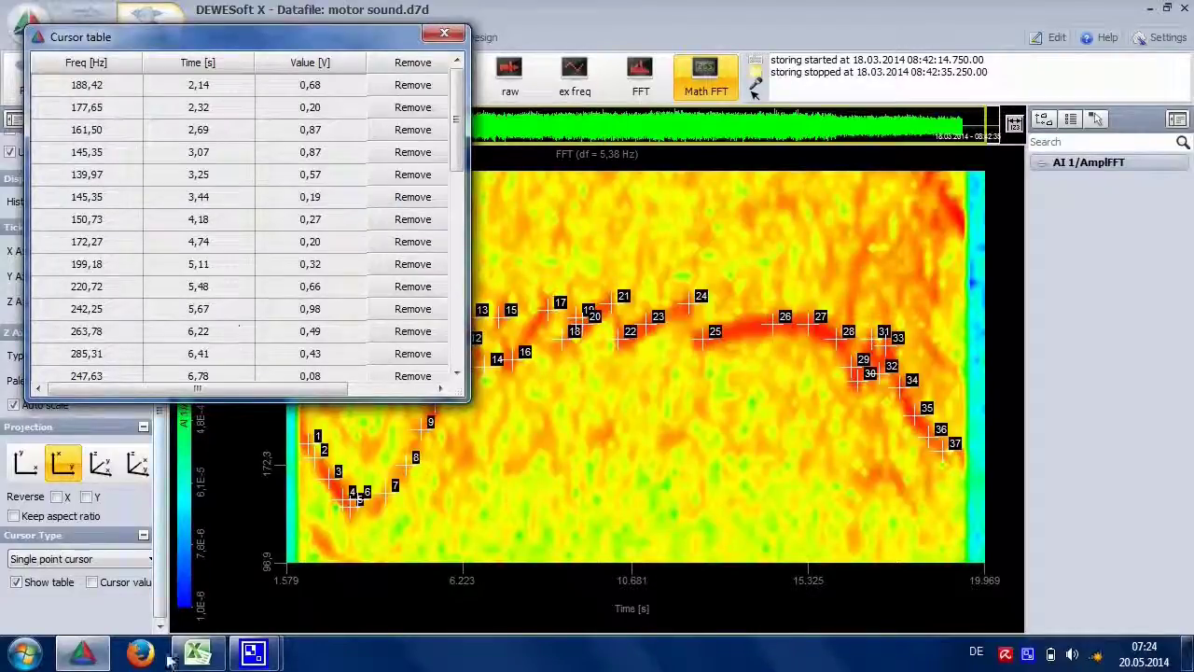
# - Paste the cursor points into Excel's Mappe1 at A1 and close the cursor table
pyautogui.click(205, 658)
pyautogui.hotkey('ctrl', 'v')
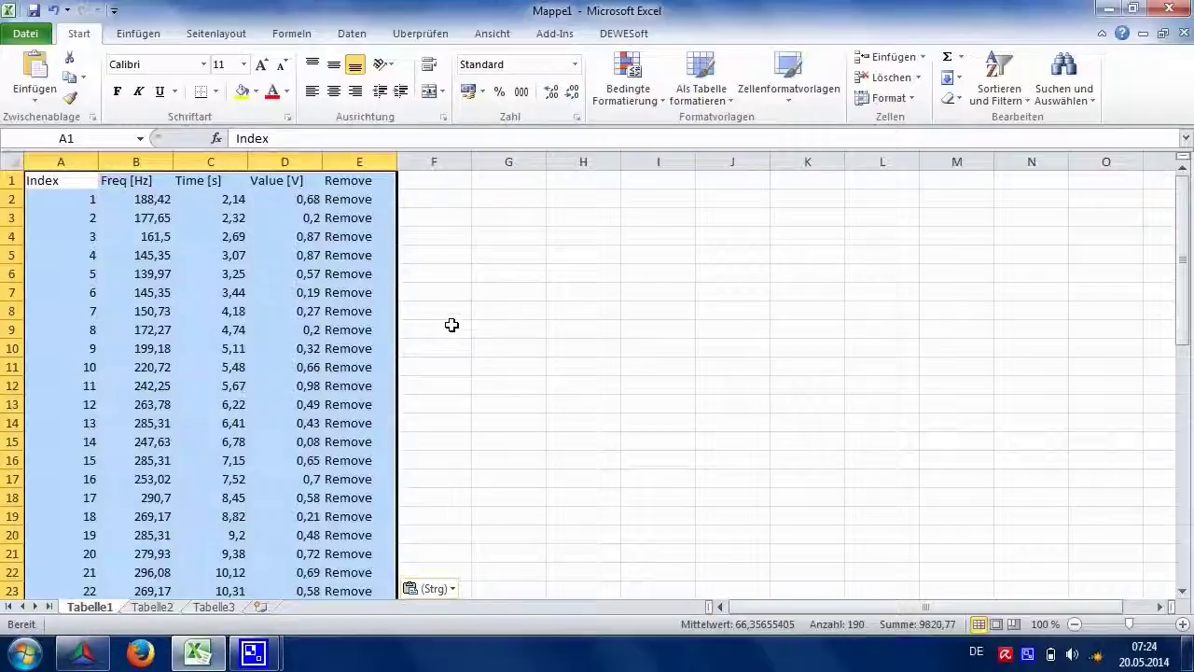
pyautogui.click(82, 653)
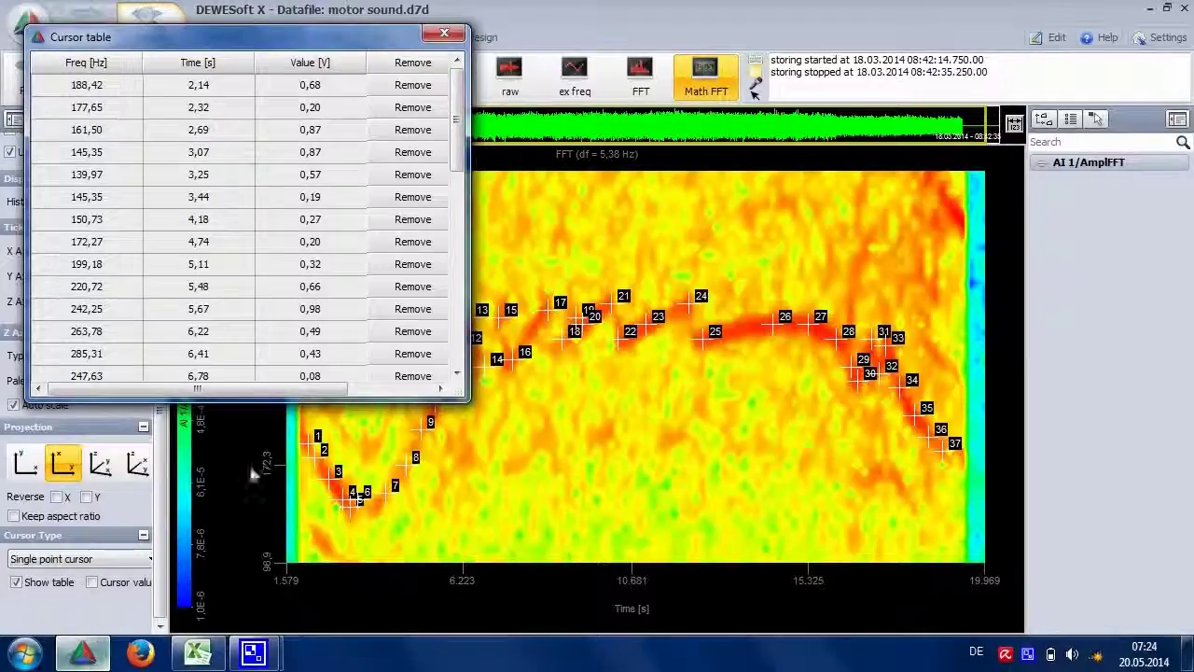
pyautogui.click(444, 35)
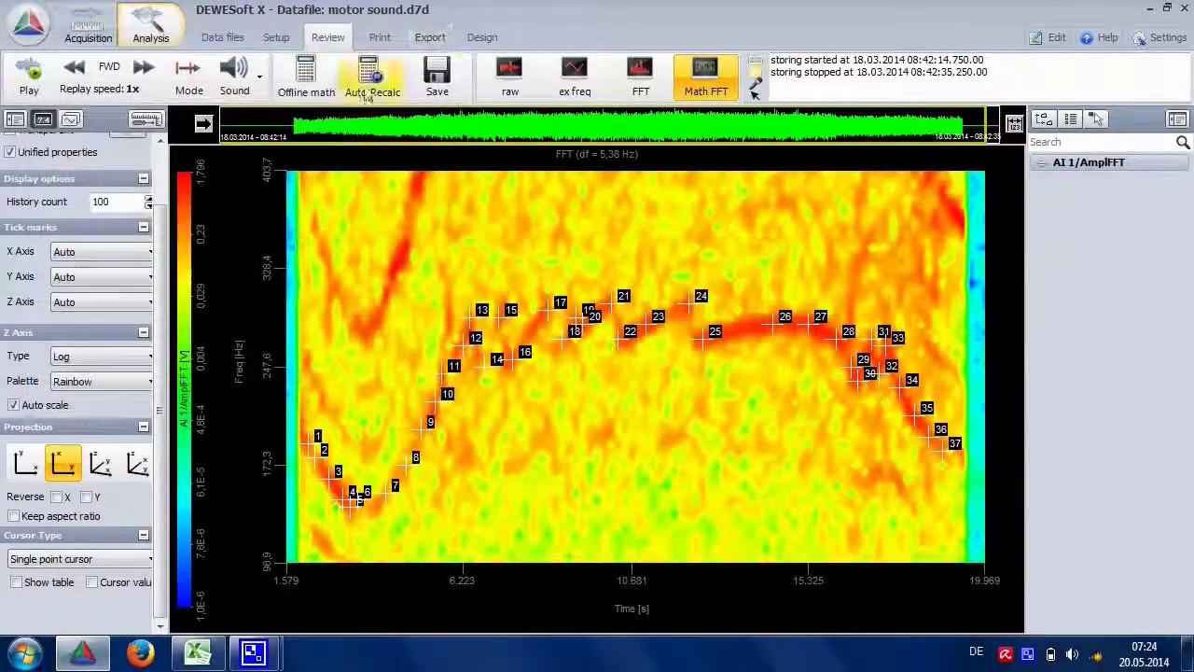
# - Add a new time-base reference curve, Reference 10, to the offline math
pyautogui.click(311, 76)
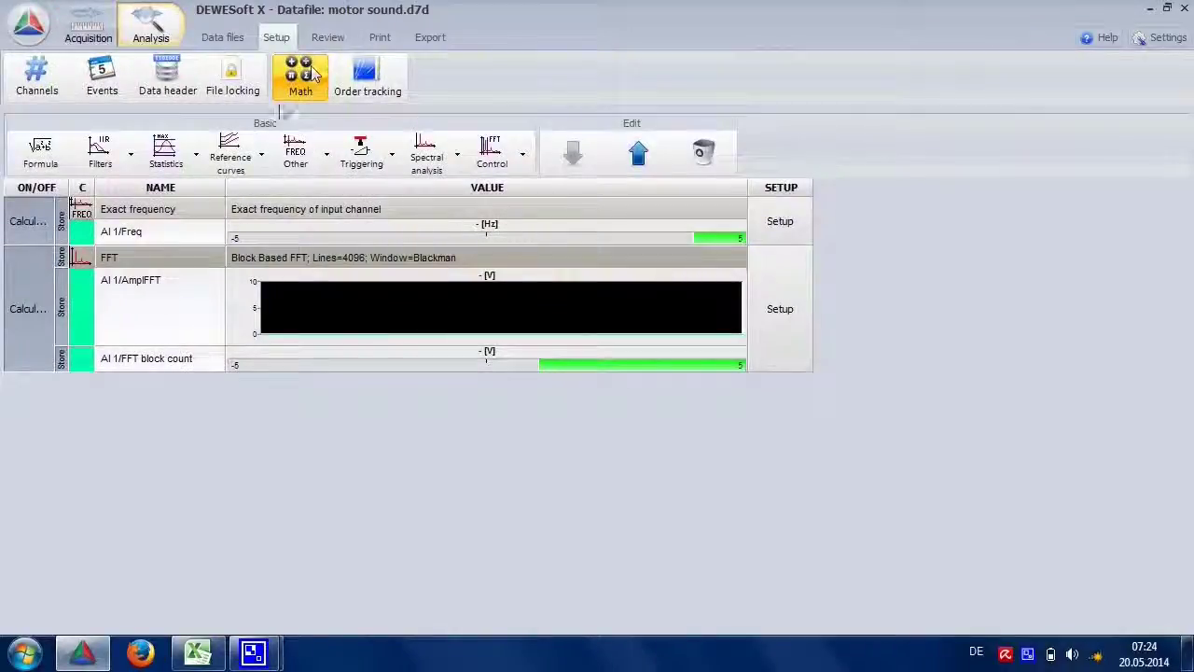
pyautogui.click(259, 154)
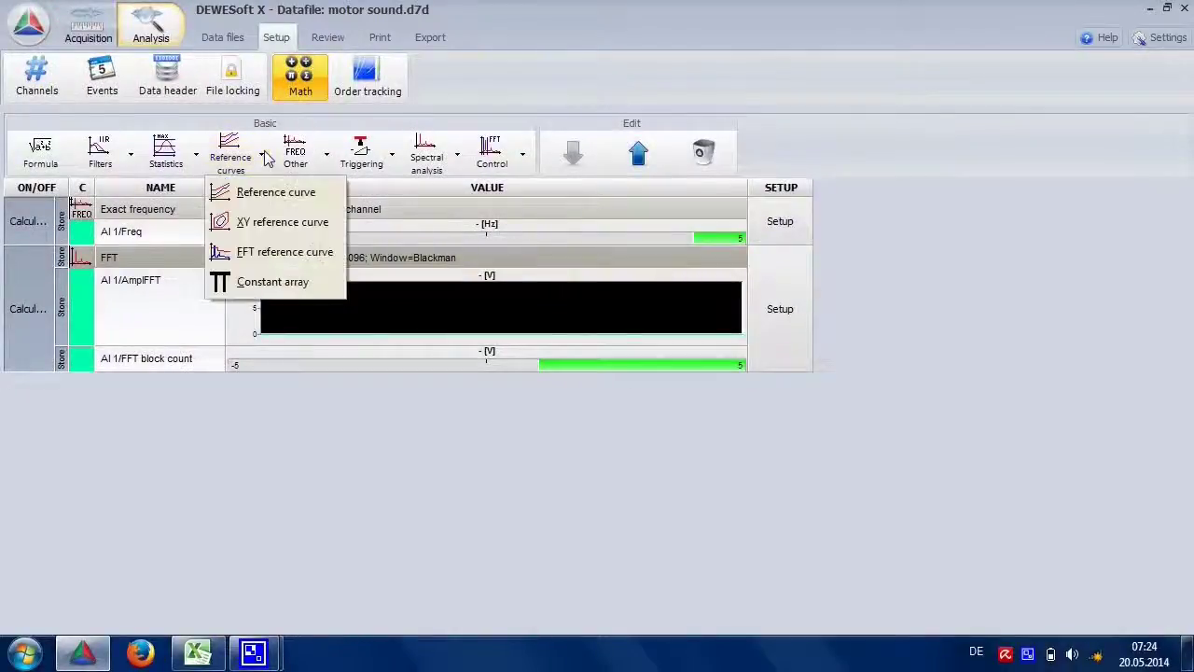
pyautogui.click(336, 196)
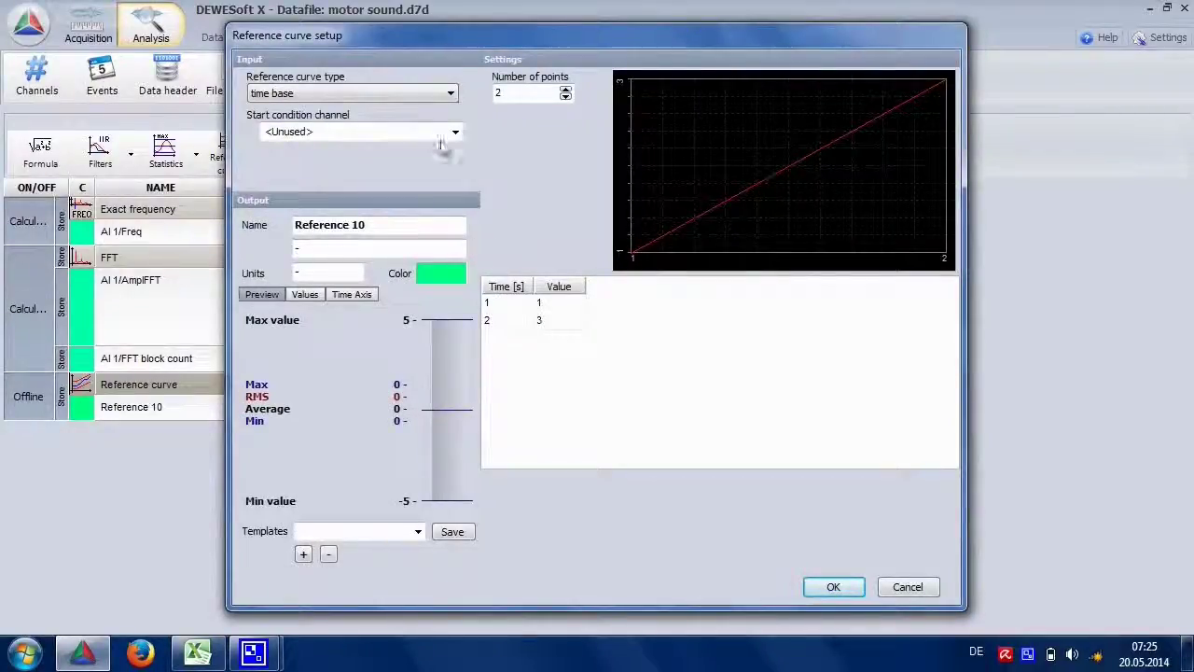
# - Copy Reference 10's point table and bring the Excel Mappe1 sheet forward
pyautogui.rightClick(682, 337)
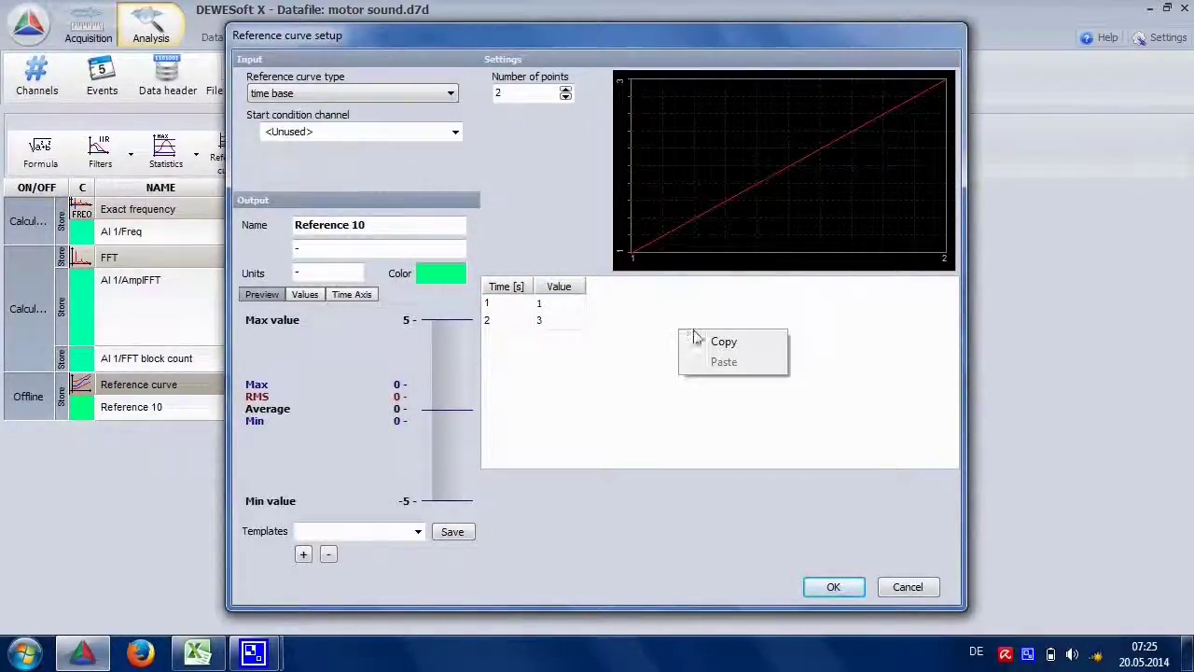
pyautogui.click(776, 345)
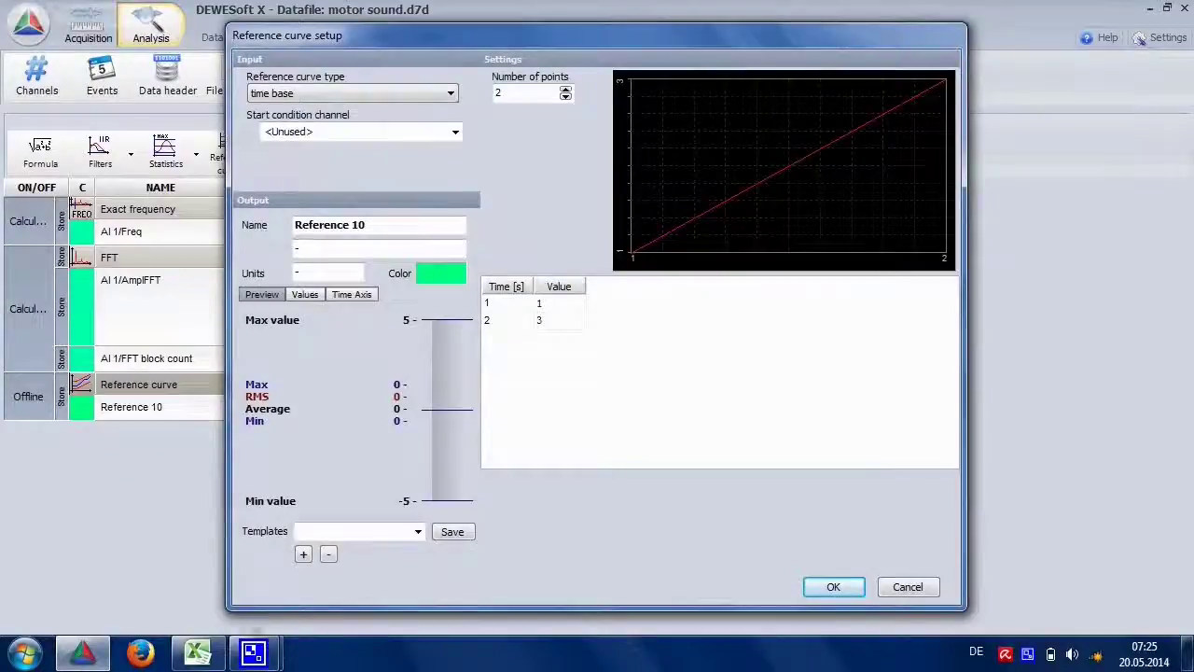
pyautogui.click(197, 653)
# - Paste the reference curve's point table as text at cell H7, with Time [s] and Value headers
pyautogui.rightClick(608, 300)
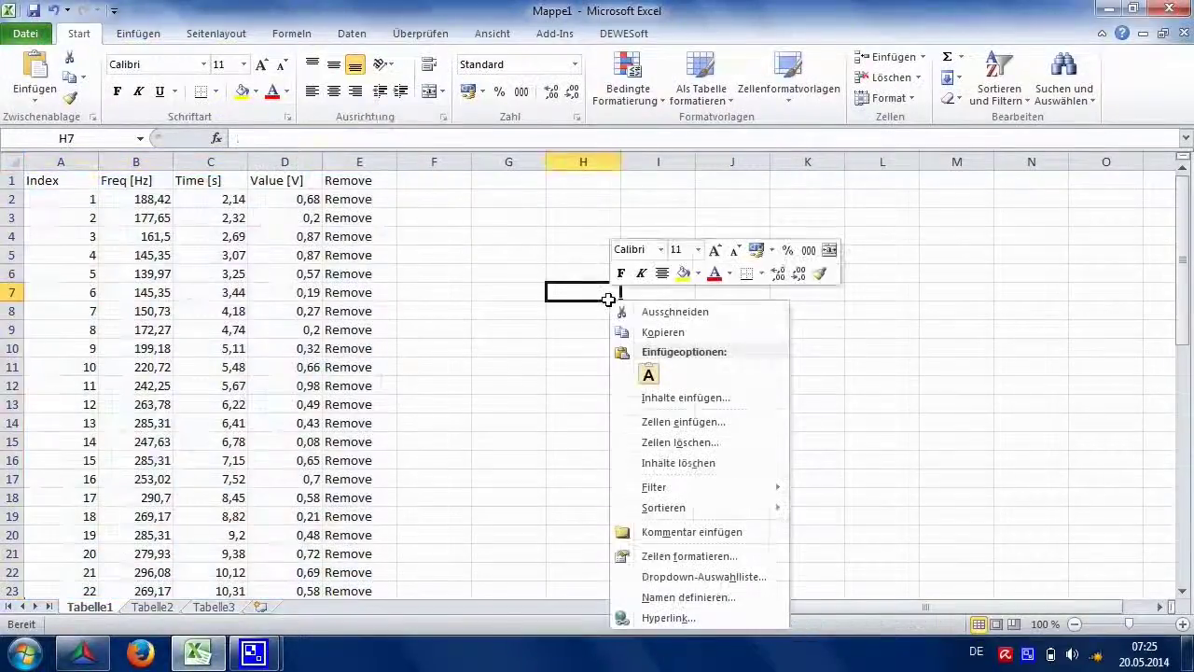
pyautogui.click(623, 376)
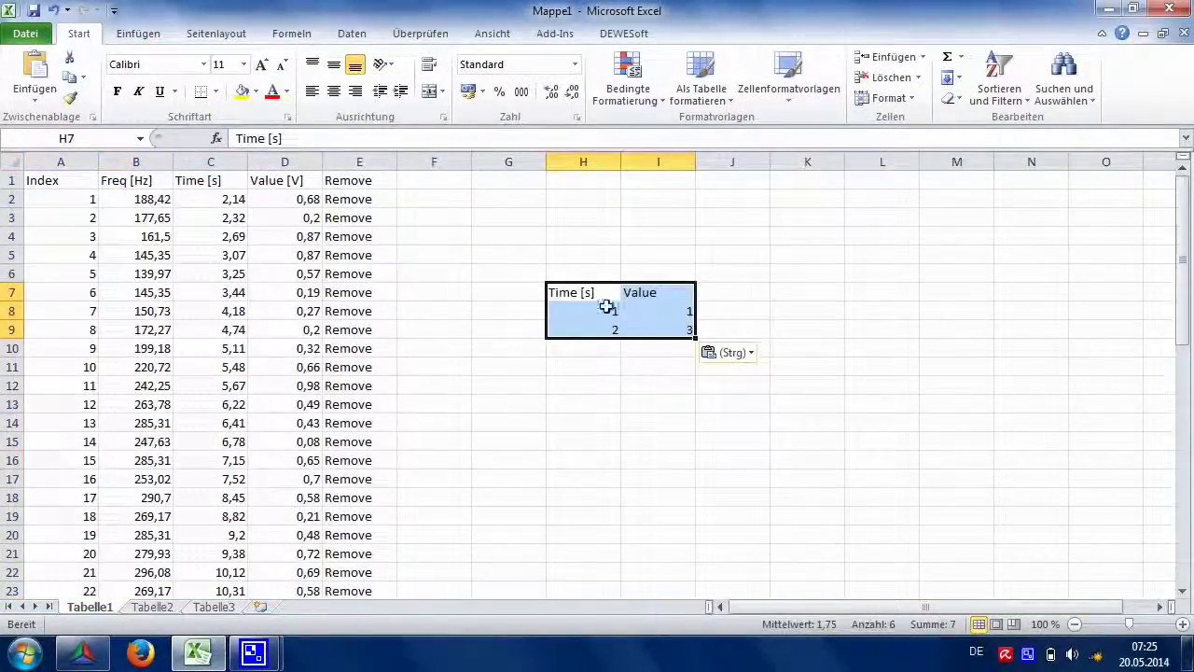
pyautogui.click(603, 295)
pyautogui.click(679, 290)
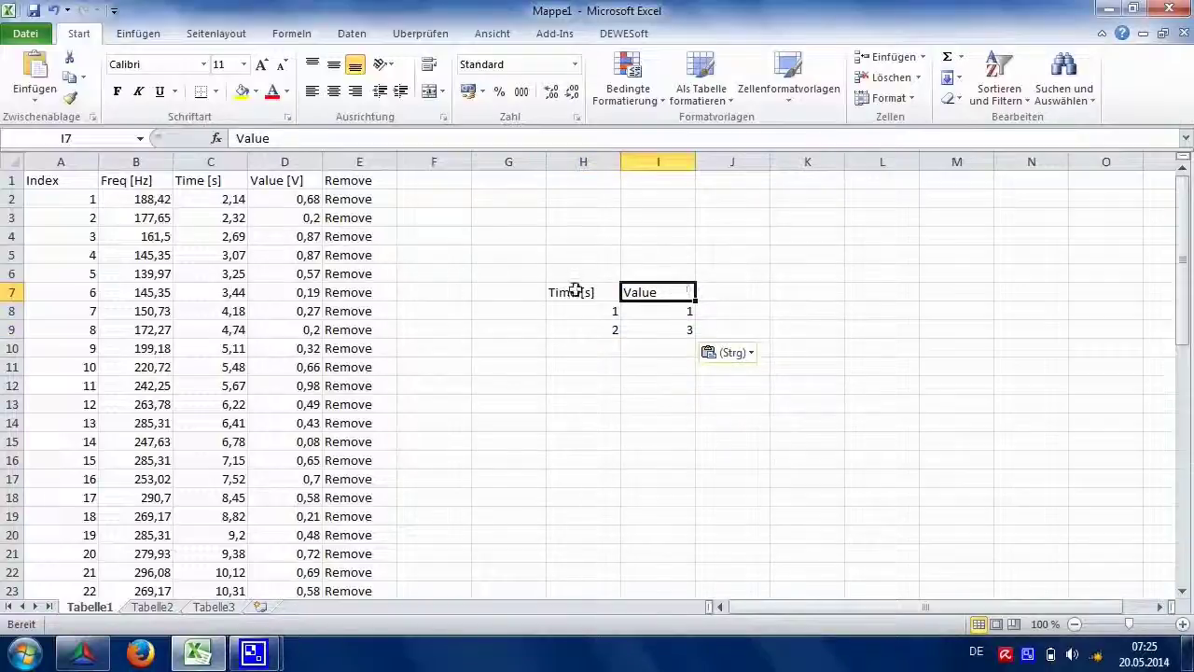
pyautogui.click(250, 179)
pyautogui.click(229, 177)
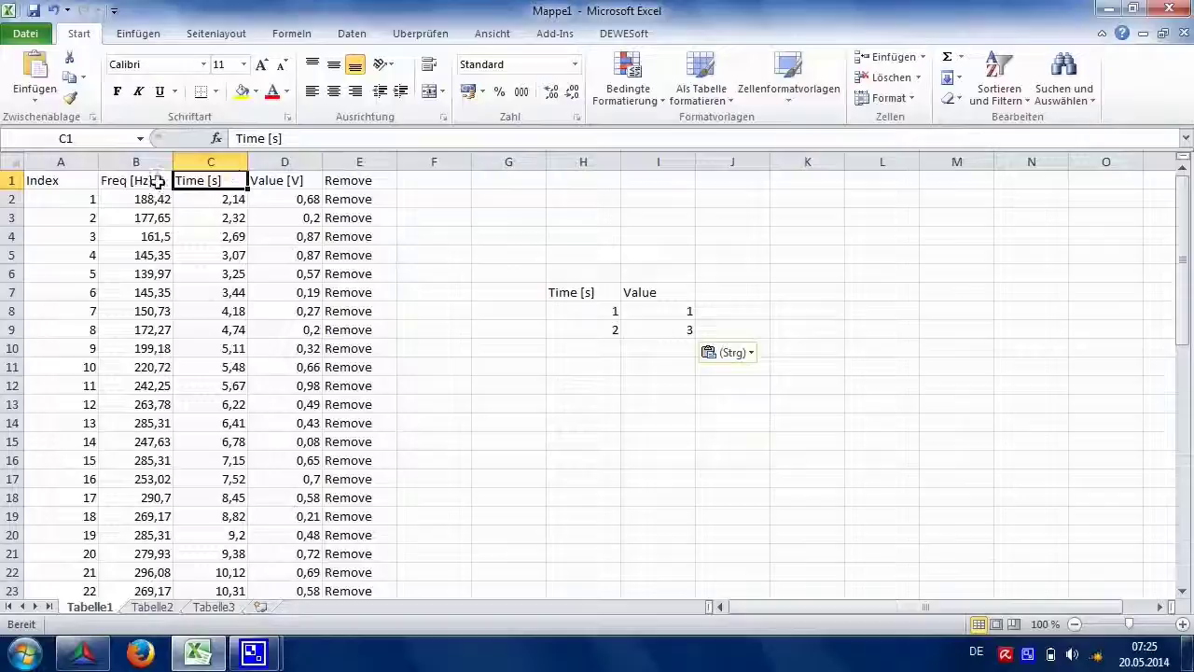
pyautogui.click(159, 181)
# - Clear the Index, Value [V] and Remove columns and move Time [s] into column A
pyautogui.click(84, 161)
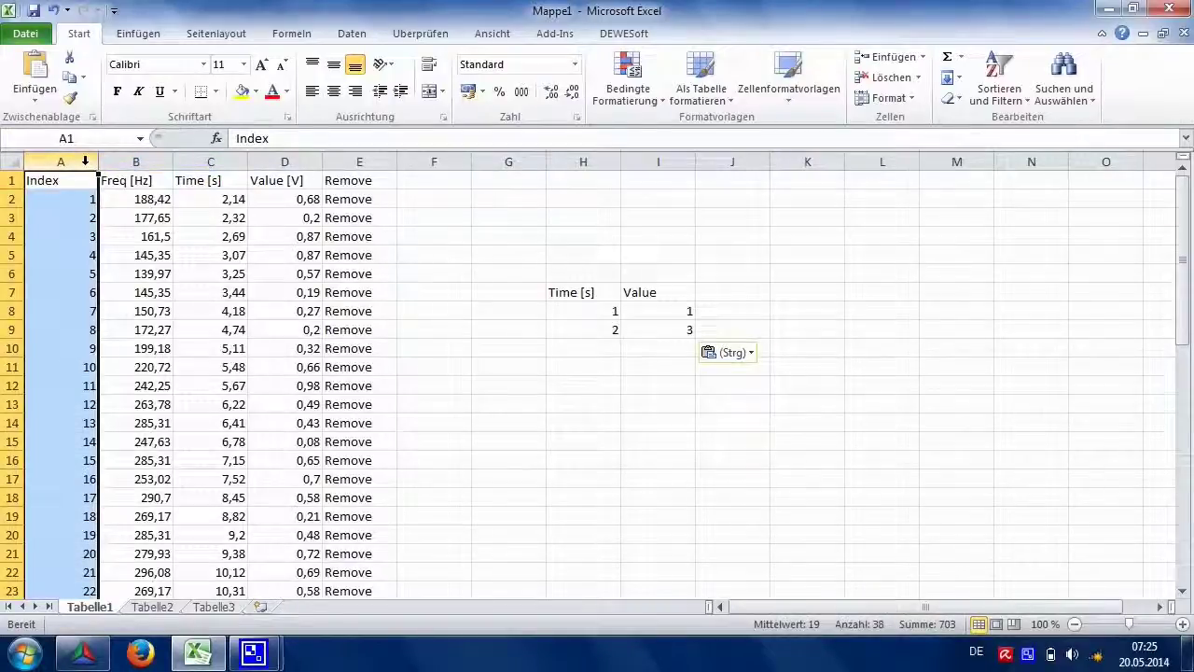
pyautogui.press('Delete')
pyautogui.click(280, 162)
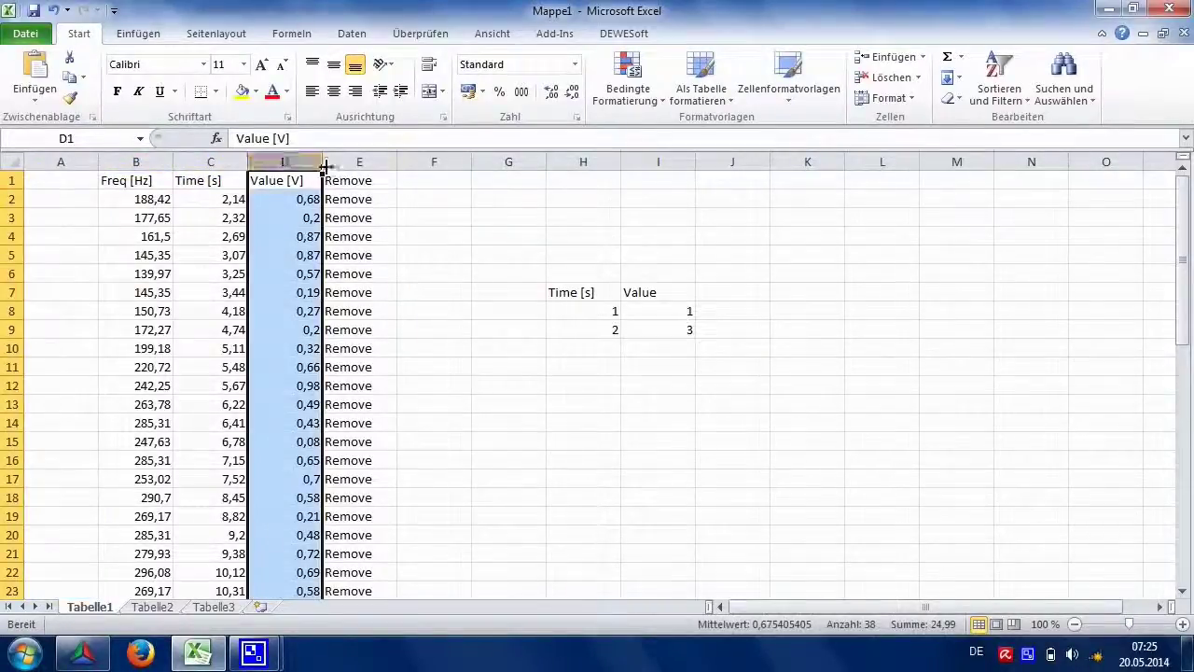
pyautogui.press('Delete')
pyautogui.click(359, 162)
pyautogui.press('Delete')
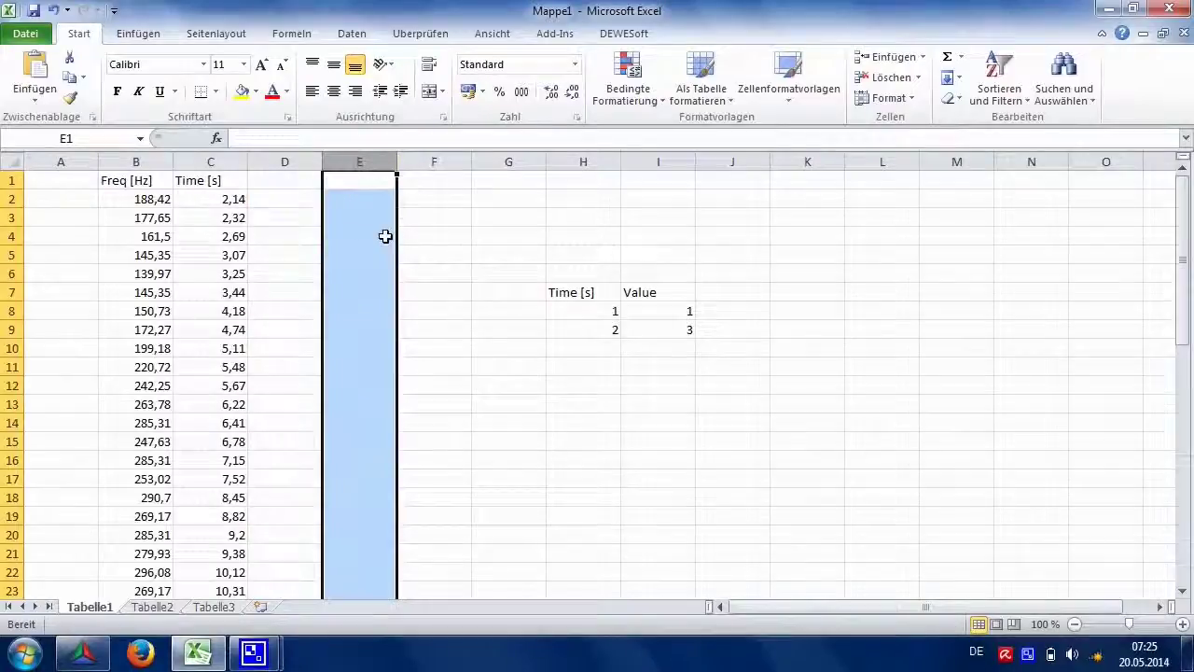
pyautogui.click(211, 166)
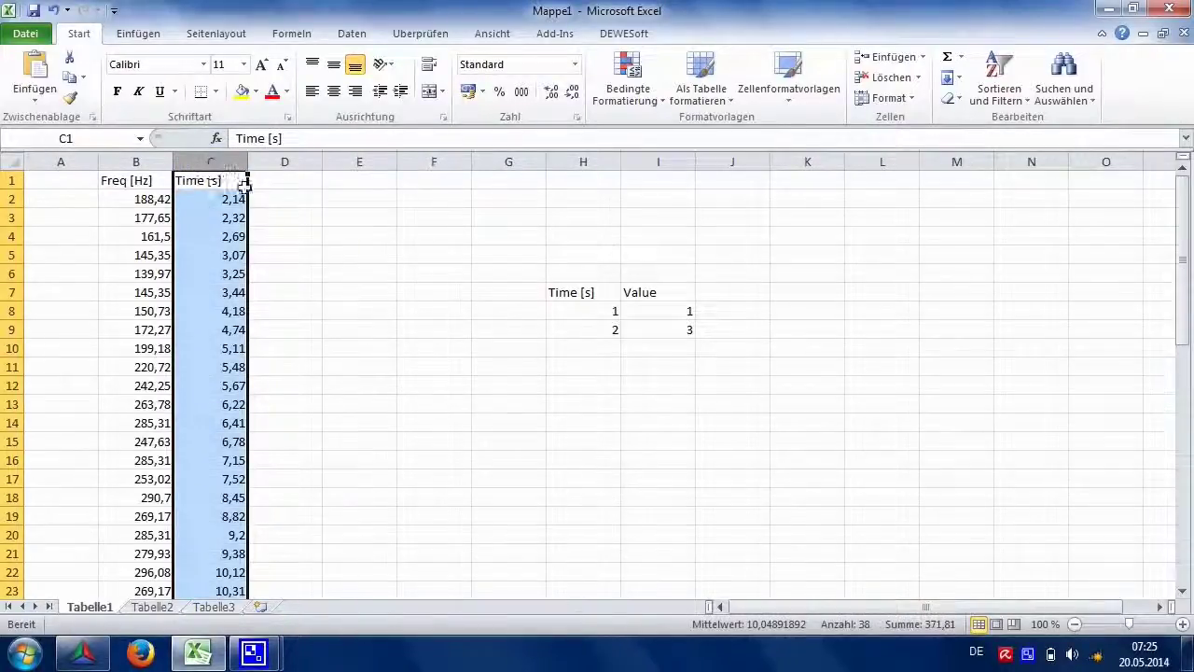
pyautogui.moveTo(243, 187); pyautogui.dragTo(90, 191)
# - Copy the Time [s] and Value headers from H7:I7 over cells A1:B1
pyautogui.moveTo(560, 292); pyautogui.dragTo(672, 292)
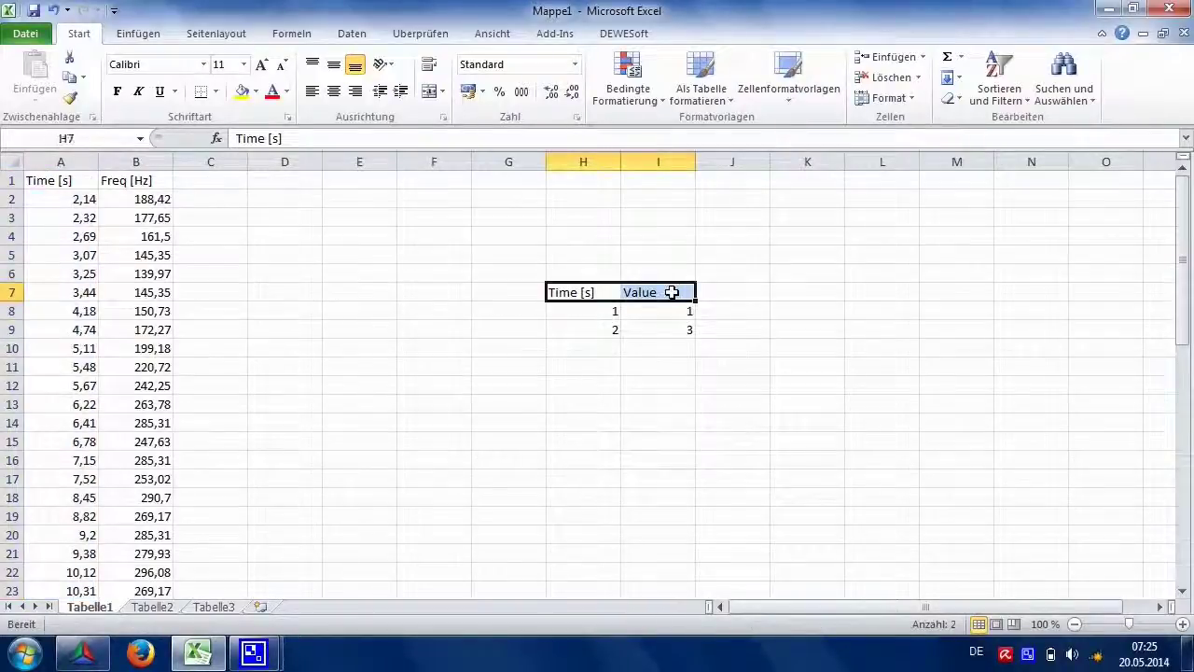
pyautogui.rightClick(671, 292)
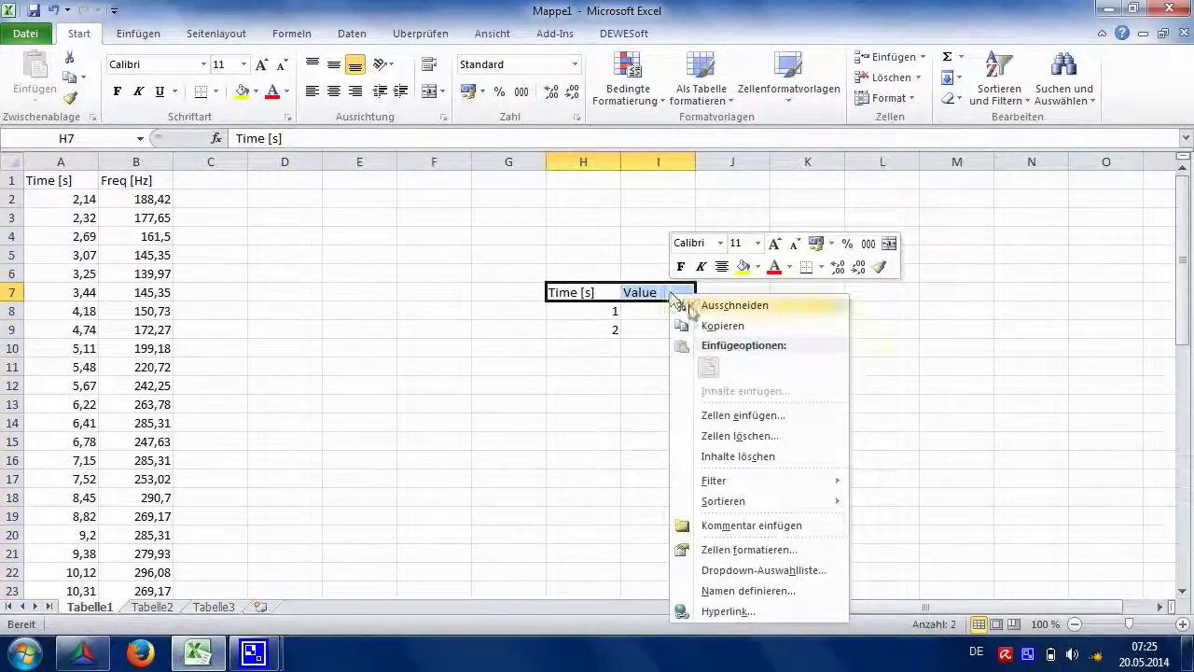
pyautogui.click(720, 325)
pyautogui.click(78, 180)
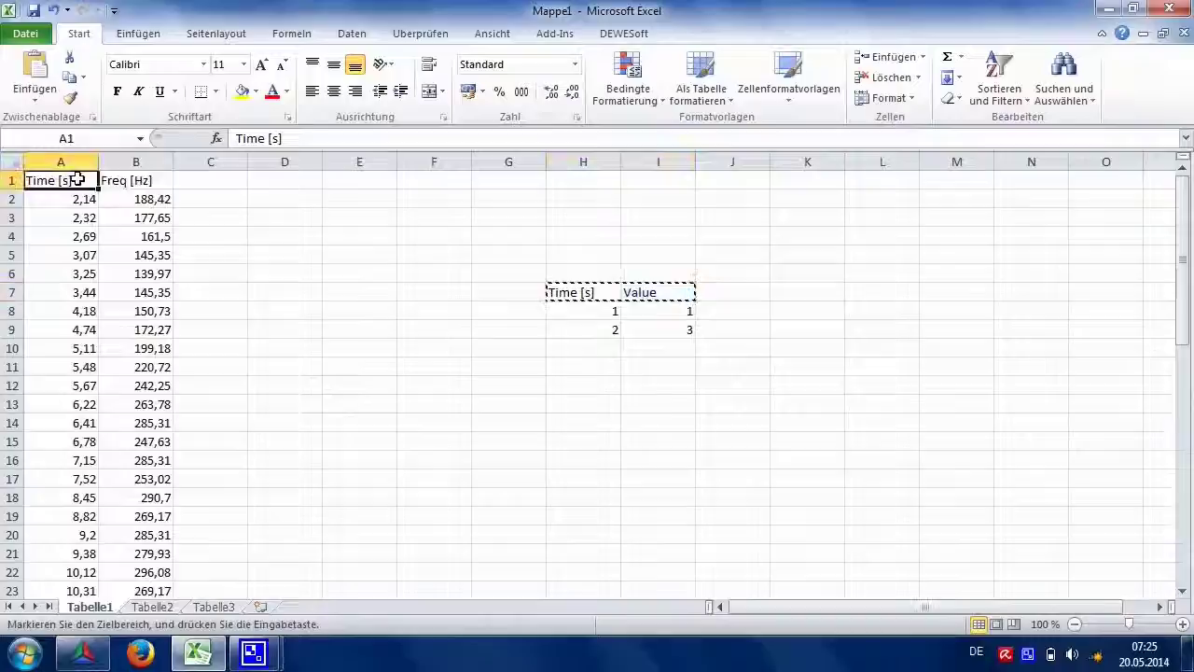
pyautogui.moveTo(77, 180); pyautogui.dragTo(140, 180)
pyautogui.rightClick(141, 180)
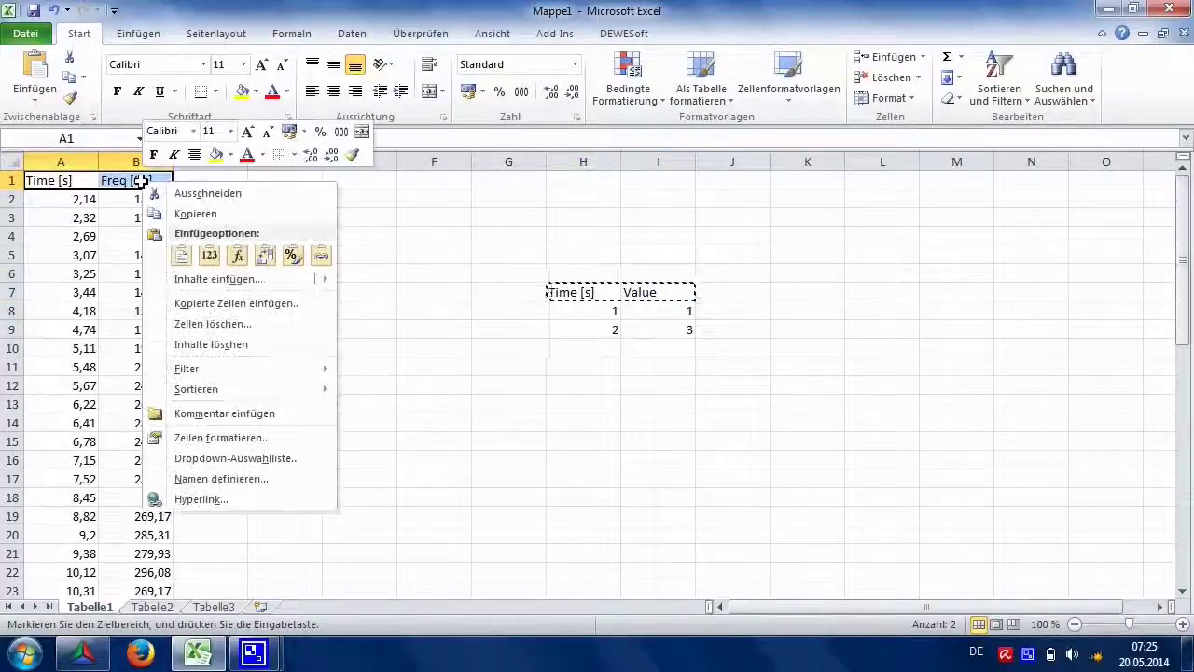
pyautogui.click(182, 254)
pyautogui.click(210, 479)
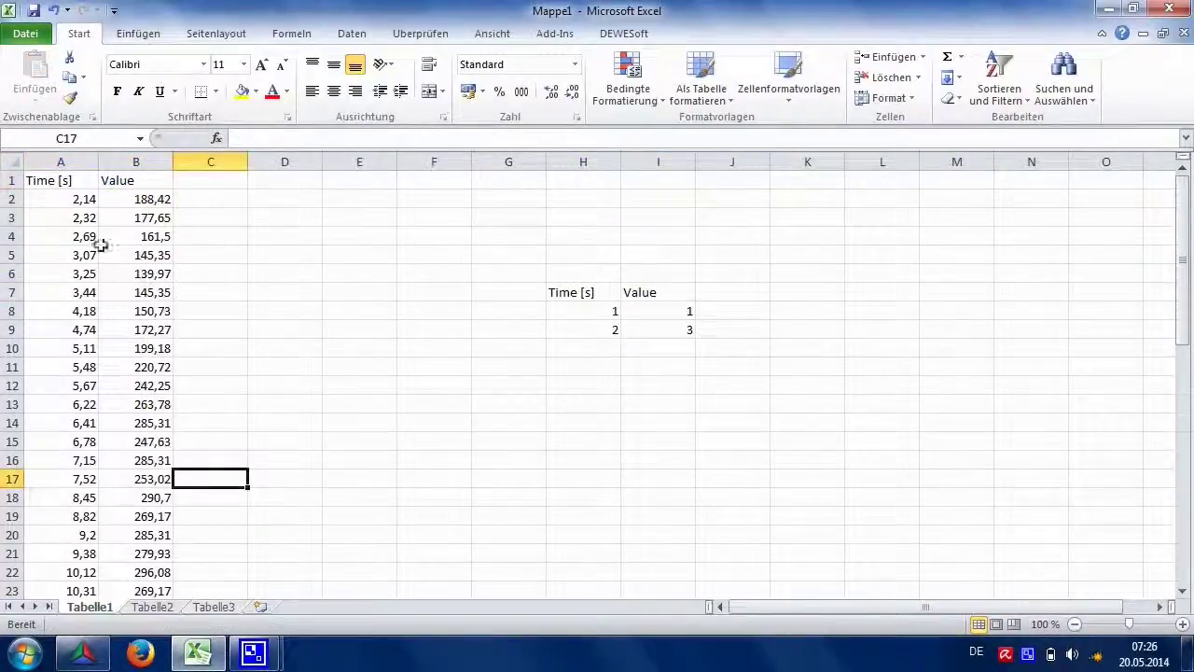
# - Copy the 37 time–frequency points in A1:B38 and return to DEWESoft X
pyautogui.click(58, 184)
pyautogui.scroll(-3, 163, 352)
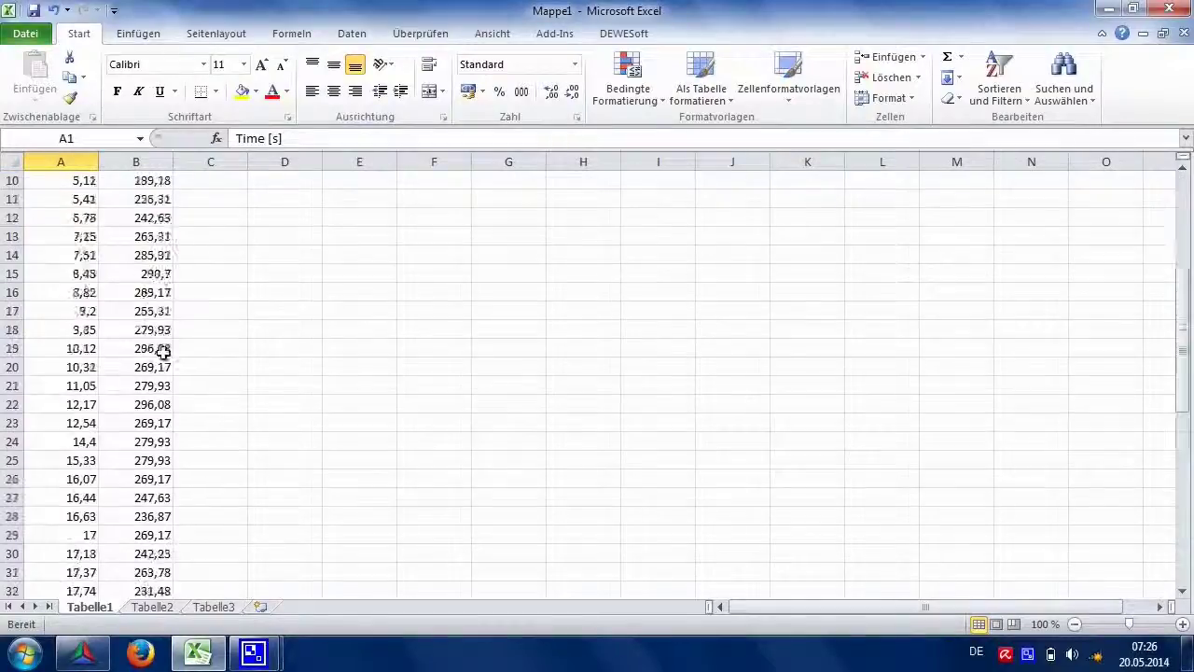
pyautogui.scroll(-4, 163, 352)
pyautogui.keyDown('shift'); pyautogui.click(154, 478); pyautogui.keyUp('shift')
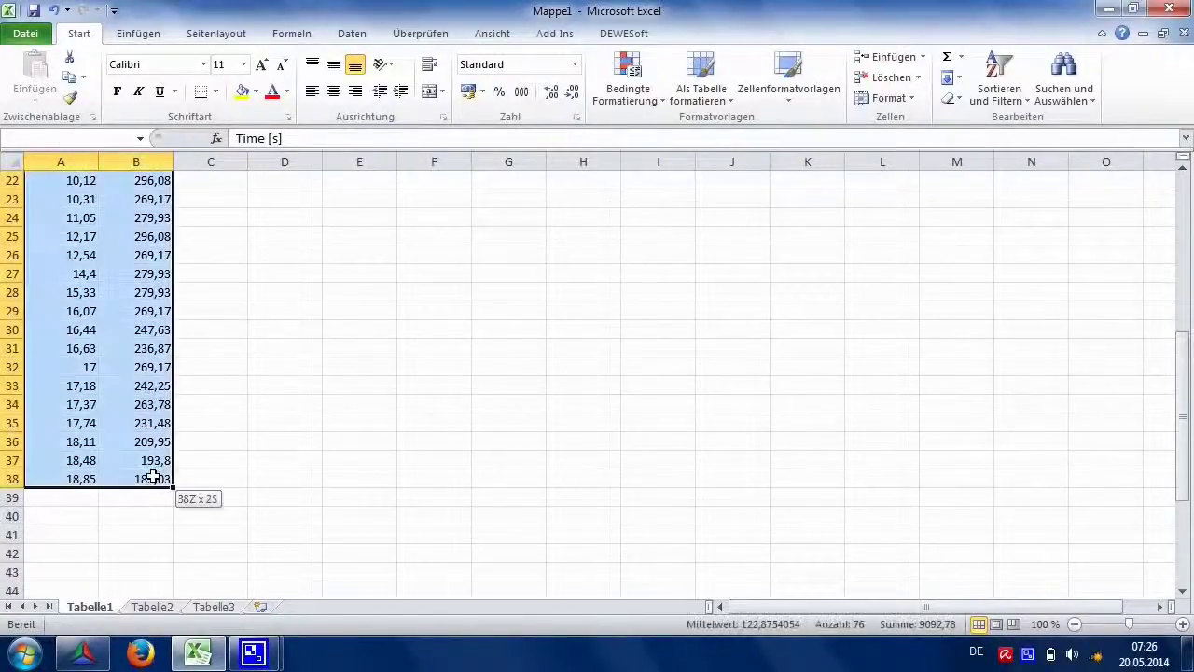
pyautogui.rightClick(161, 396)
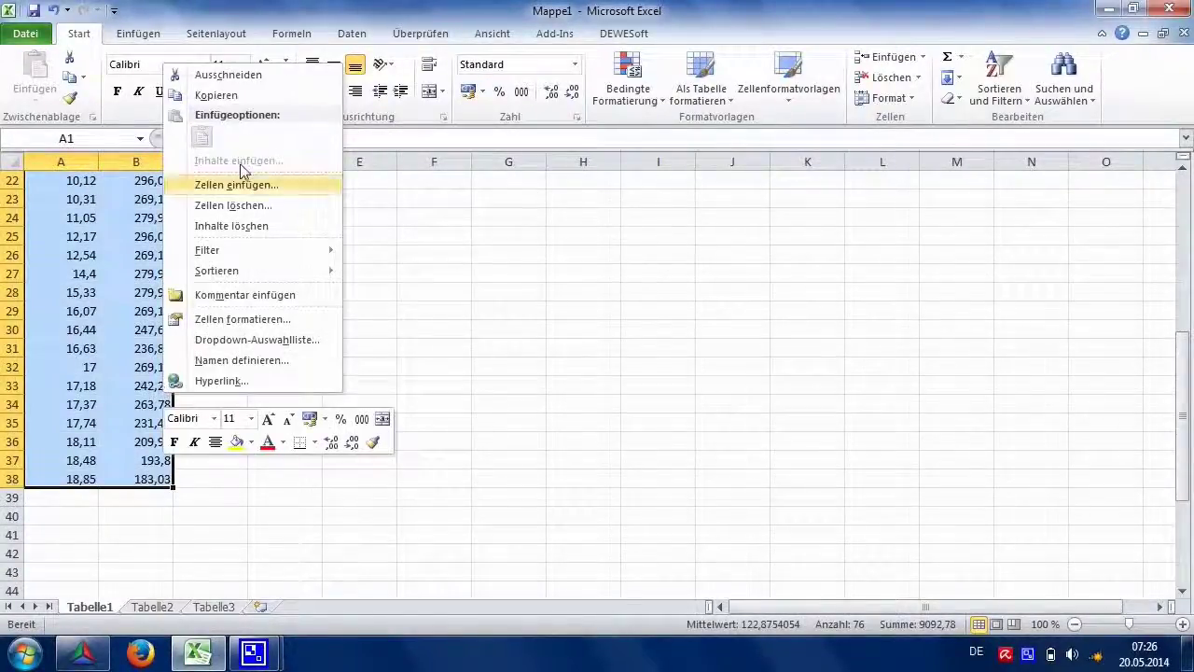
pyautogui.click(224, 94)
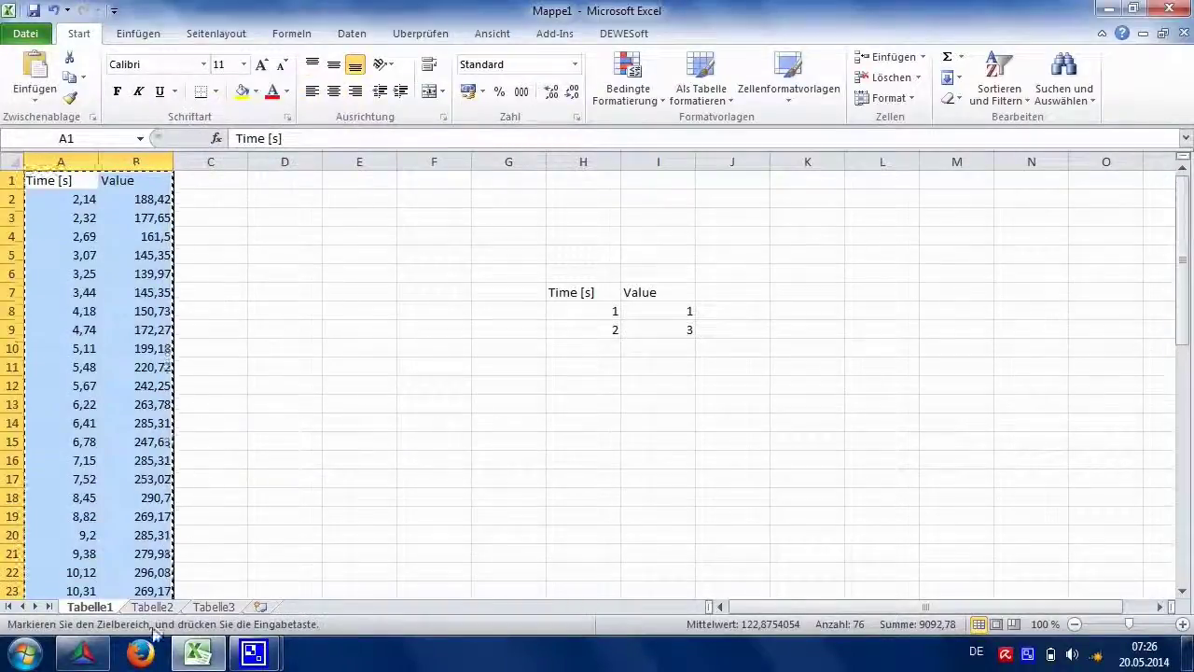
pyautogui.click(110, 656)
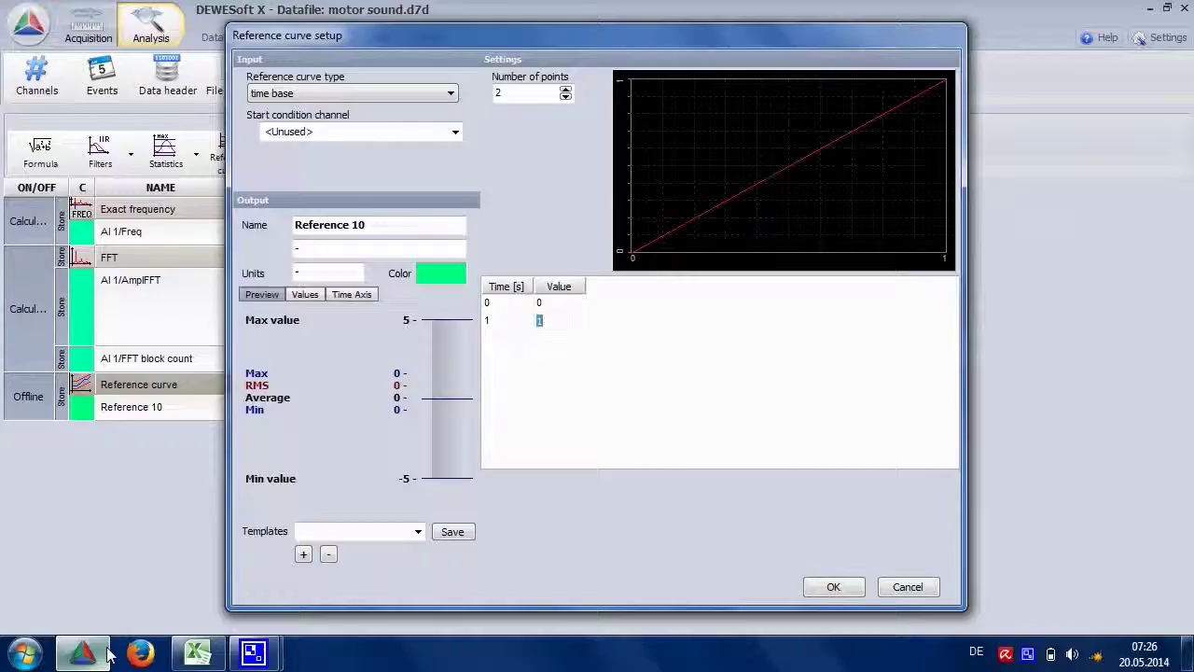
# - Paste the 37 points into Reference 10's table and confirm the reference curve setup
pyautogui.rightClick(711, 312)
pyautogui.click(755, 341)
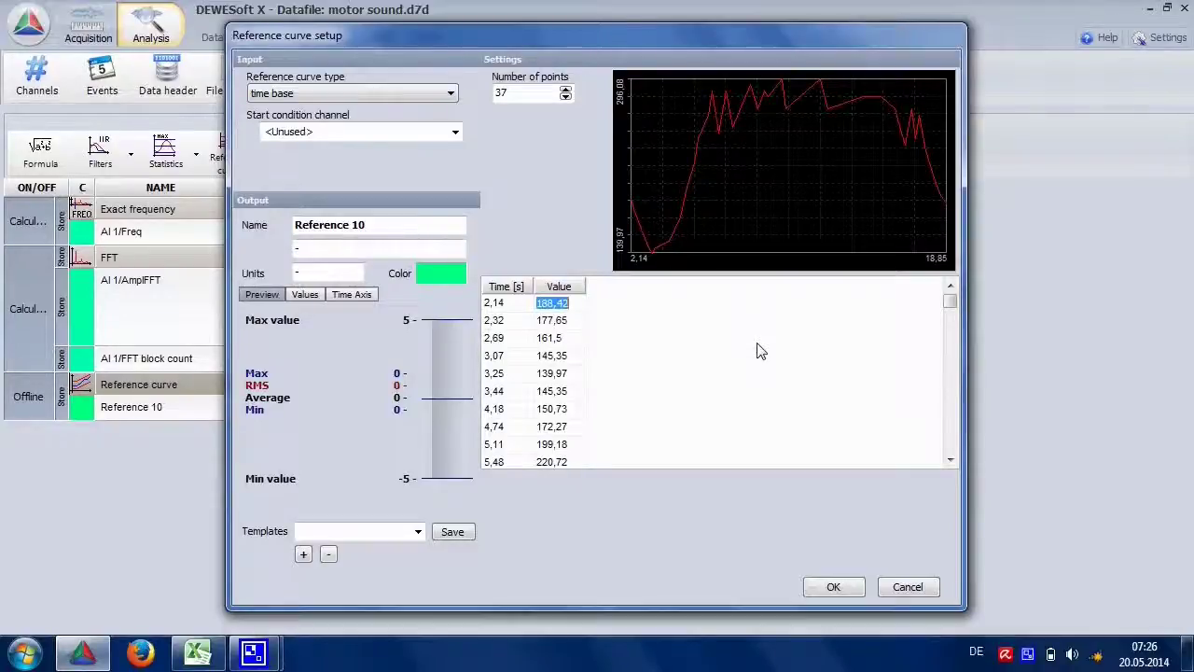
pyautogui.click(845, 588)
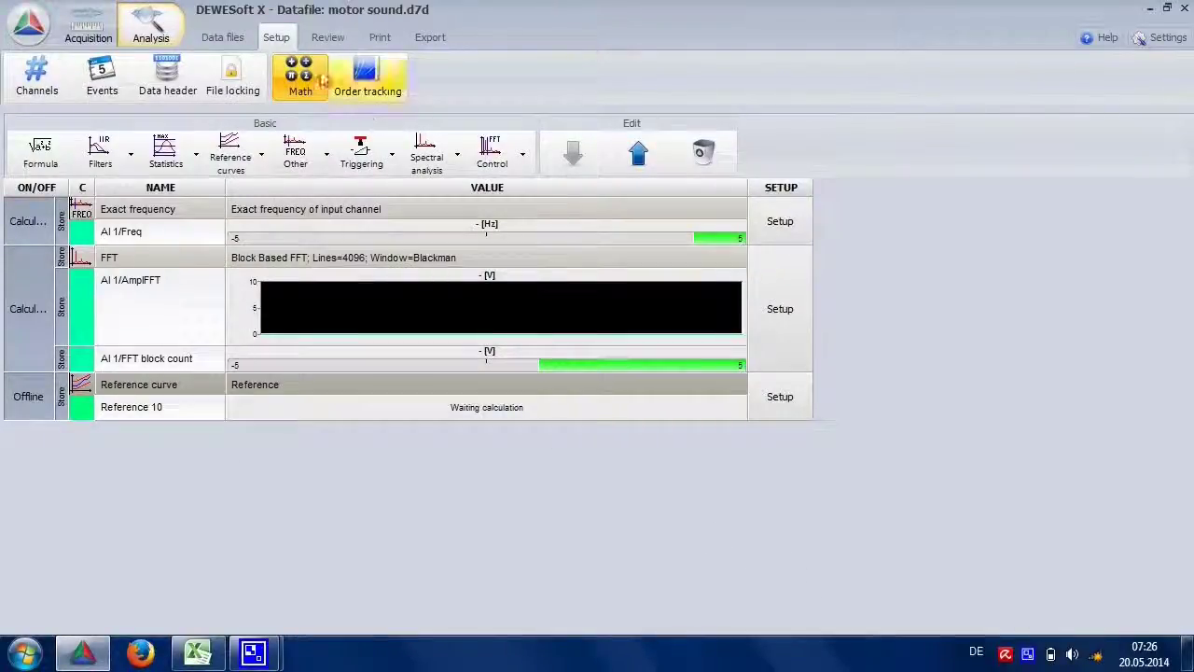
# - Recalculate the offline math in Review and show the exact frequency trace with the cursor
pyautogui.click(326, 38)
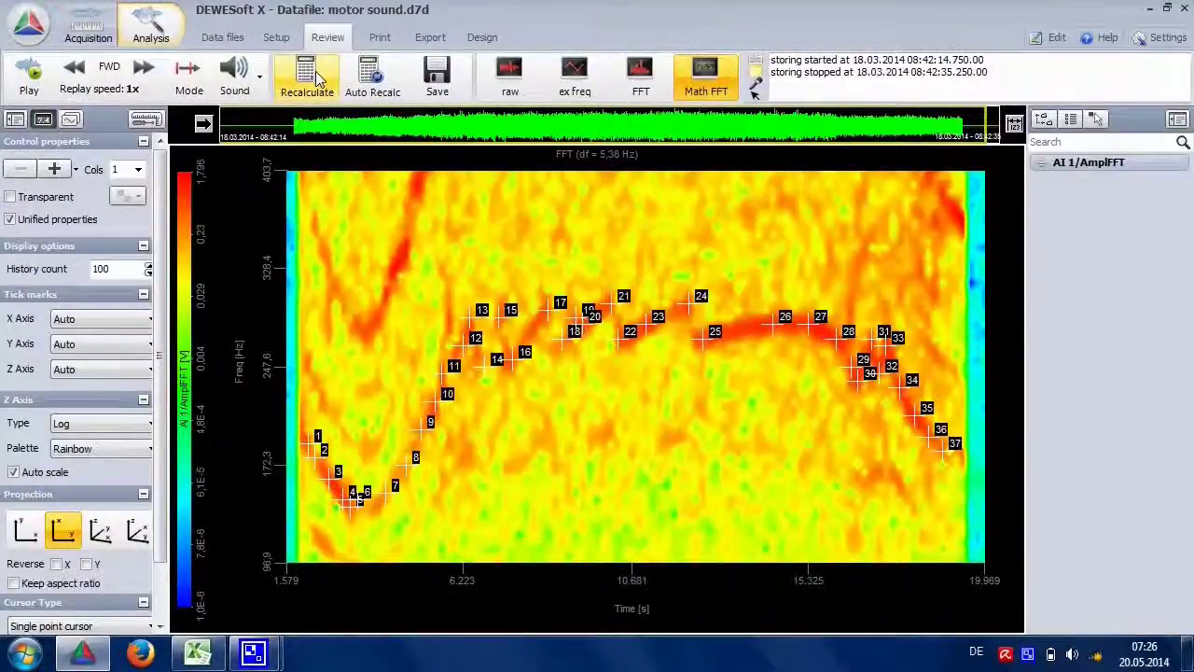
pyautogui.click(308, 79)
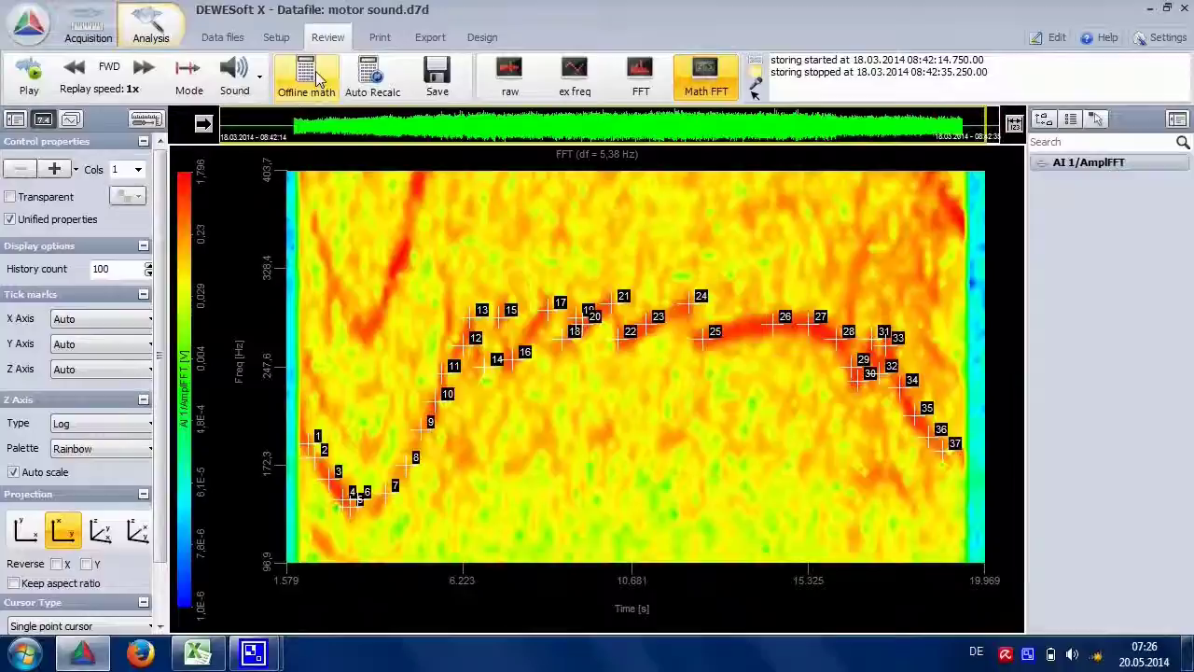
pyautogui.click(575, 84)
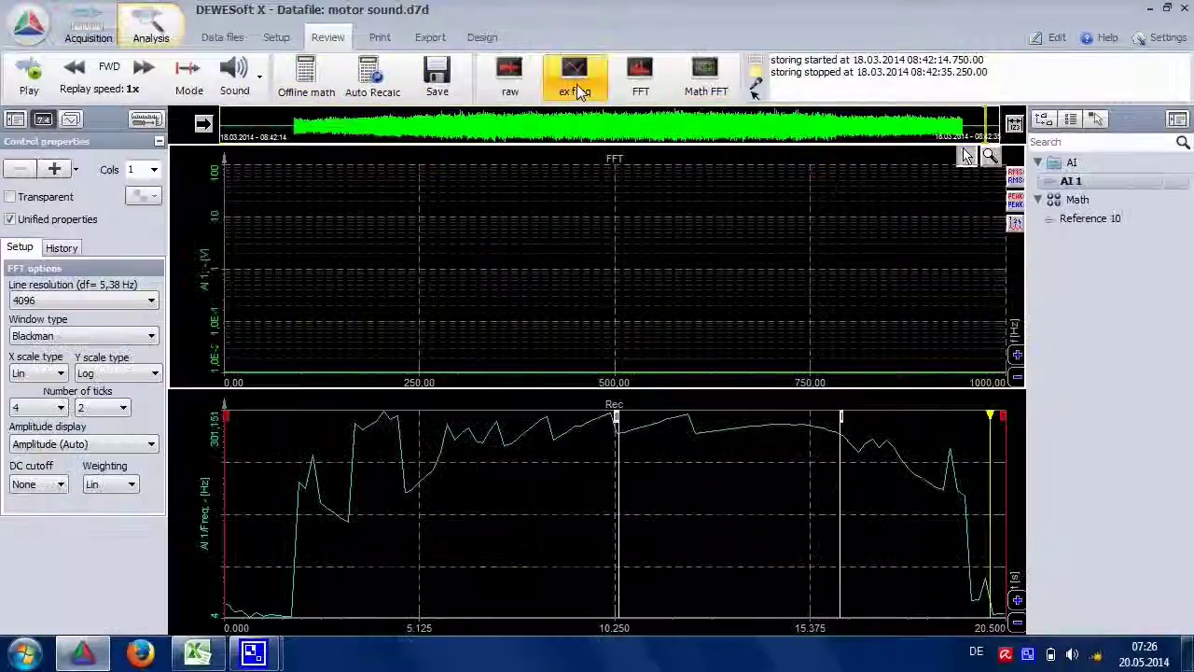
pyautogui.click(789, 479)
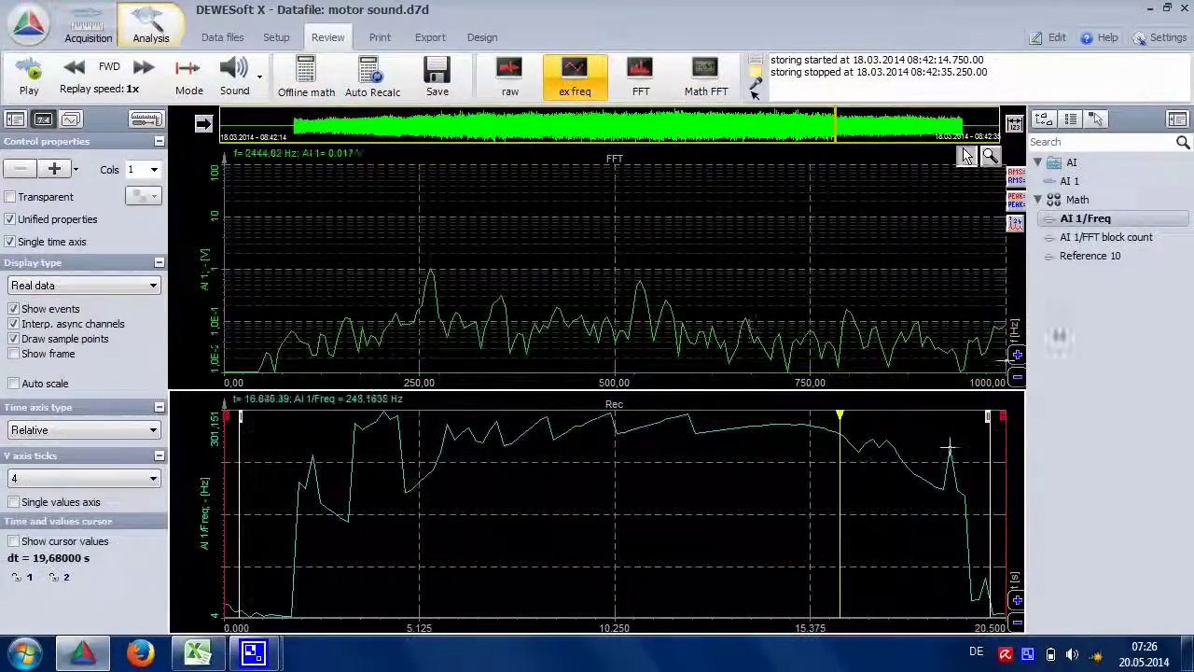
# - Plot Reference 10 in red on the Rec graph, scaled over the AI 1/Freq curve
pyautogui.click(1100, 258)
pyautogui.rightClick(1096, 256)
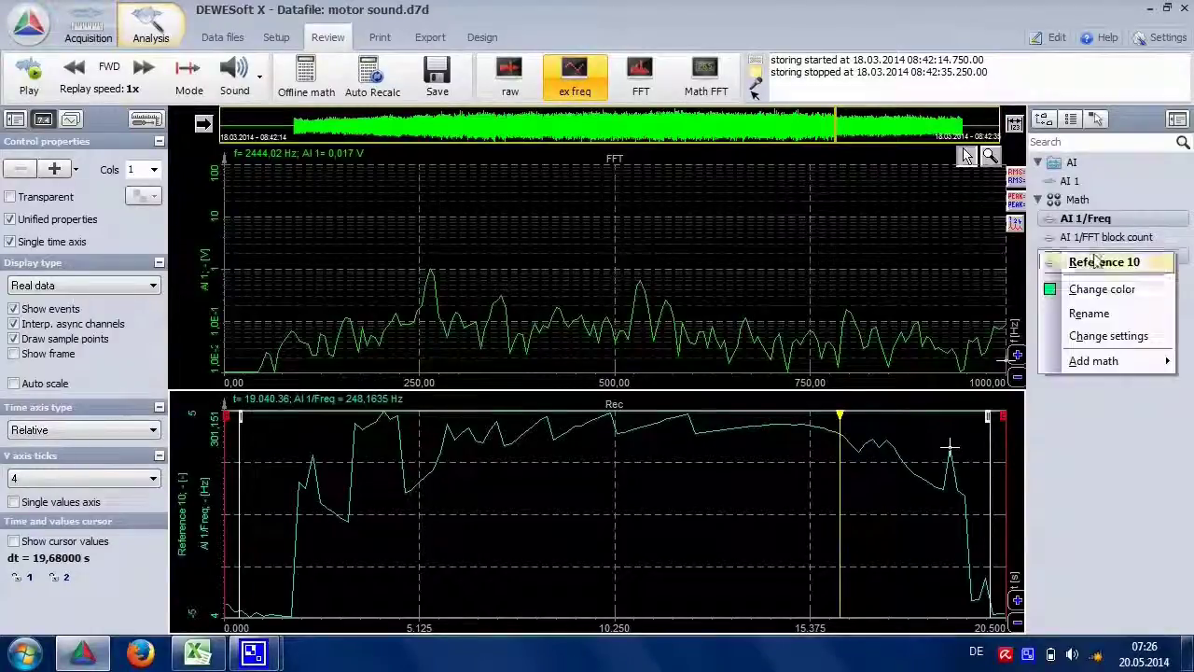
pyautogui.click(1104, 290)
pyautogui.click(510, 198)
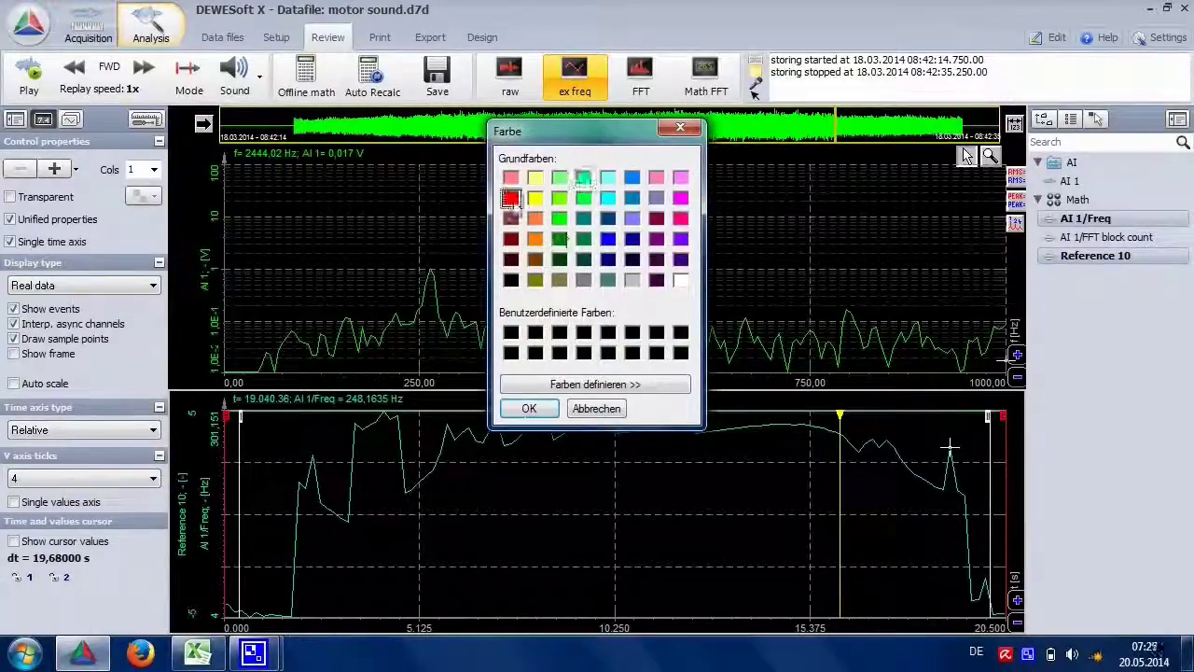
pyautogui.click(528, 411)
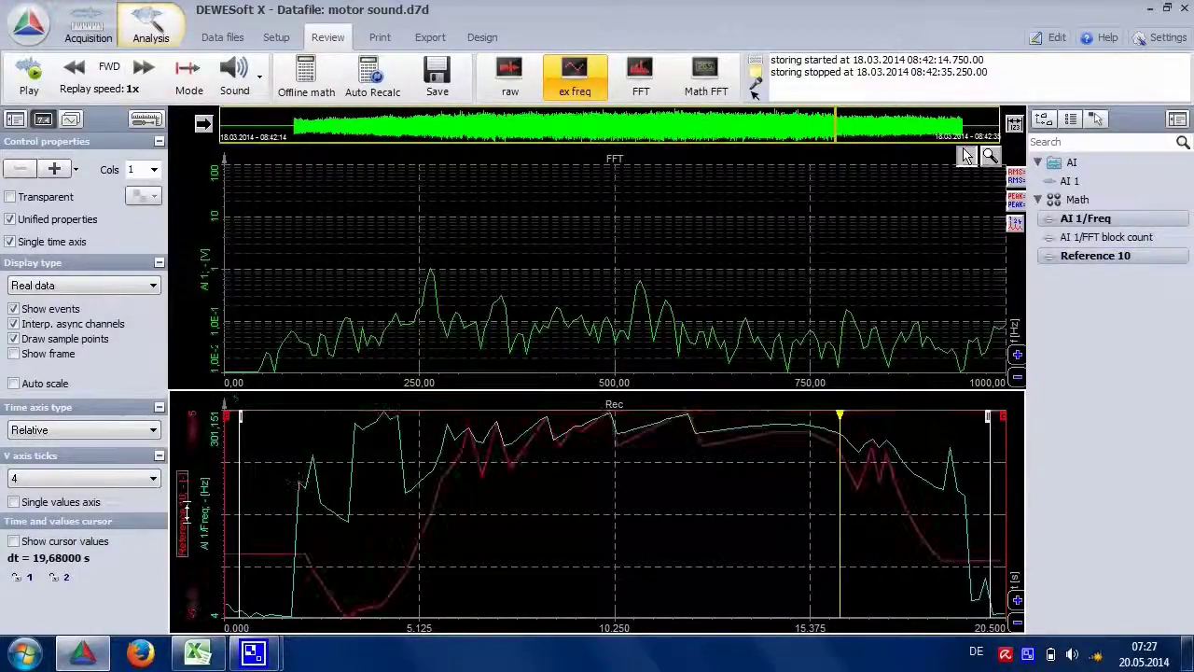
pyautogui.click(186, 512)
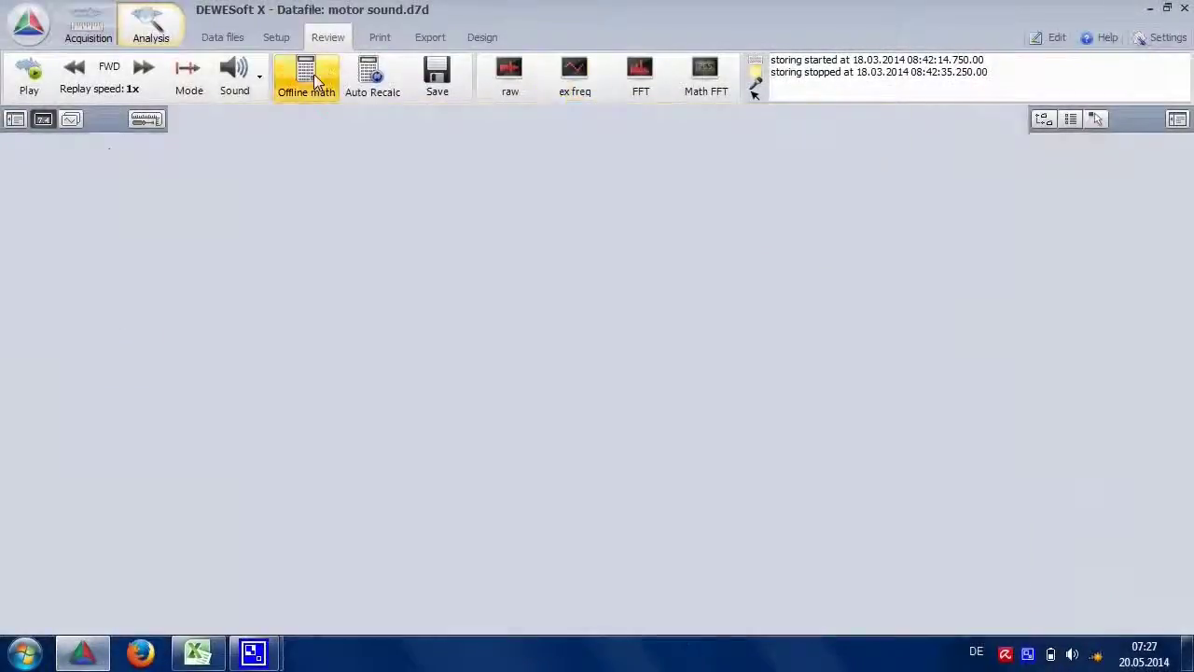
# - Add order tracking entry OT0 with RPM channel as its frequency source
pyautogui.click(383, 93)
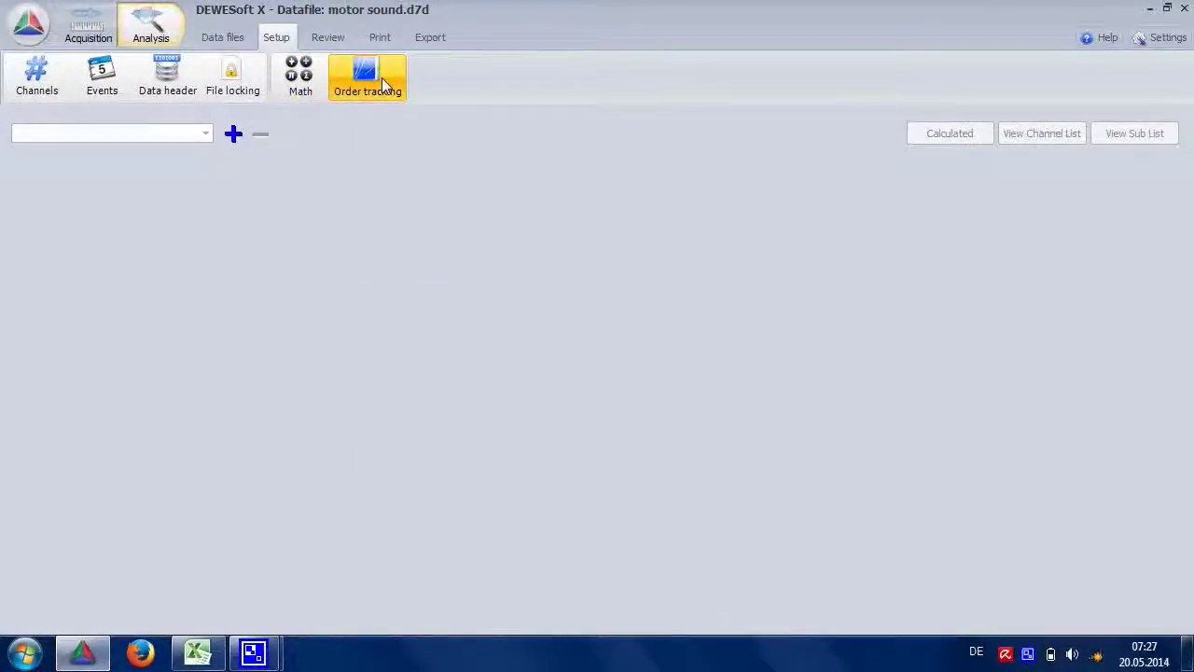
pyautogui.click(234, 134)
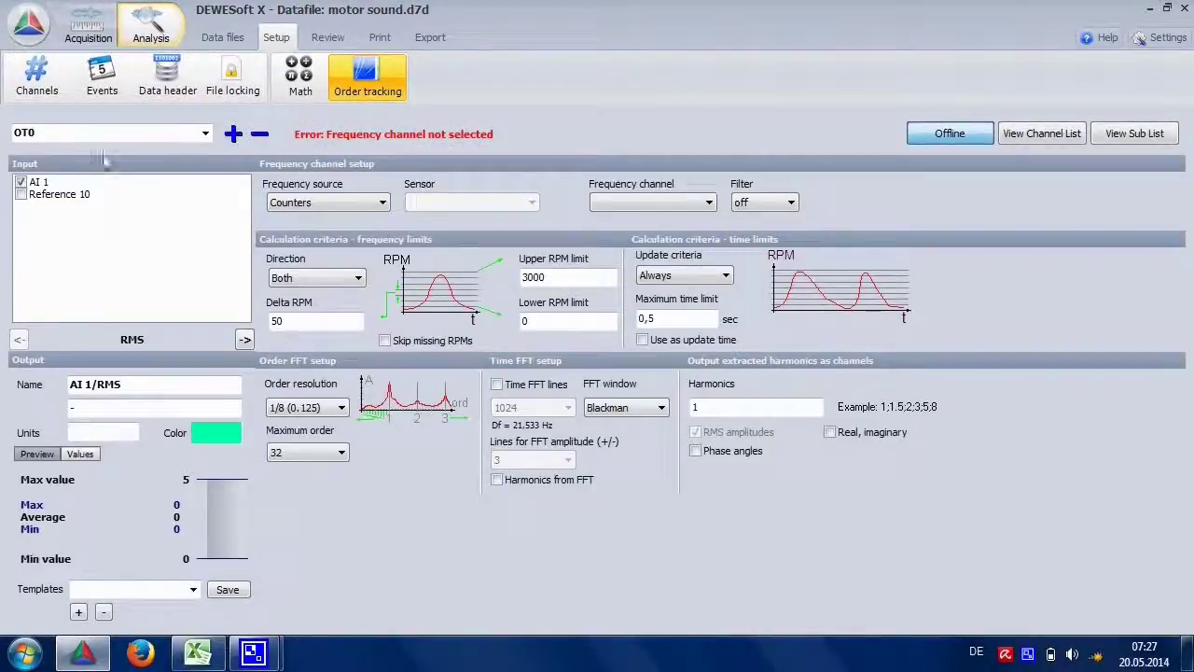
pyautogui.click(332, 203)
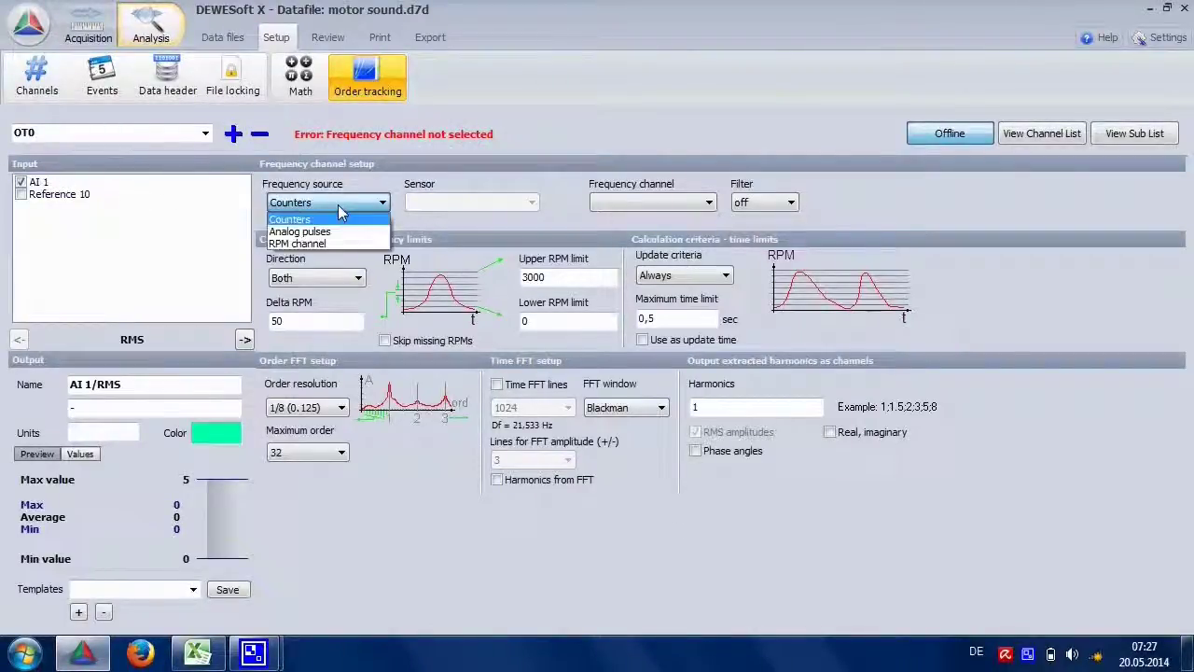
pyautogui.click(327, 244)
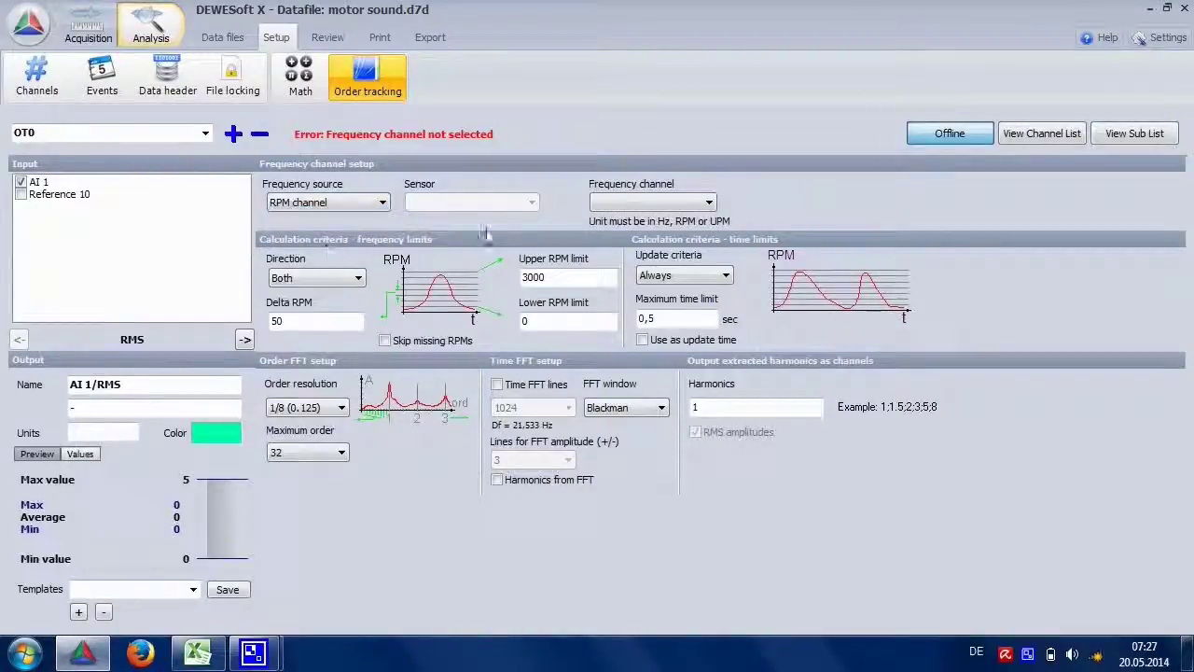
pyautogui.click(652, 202)
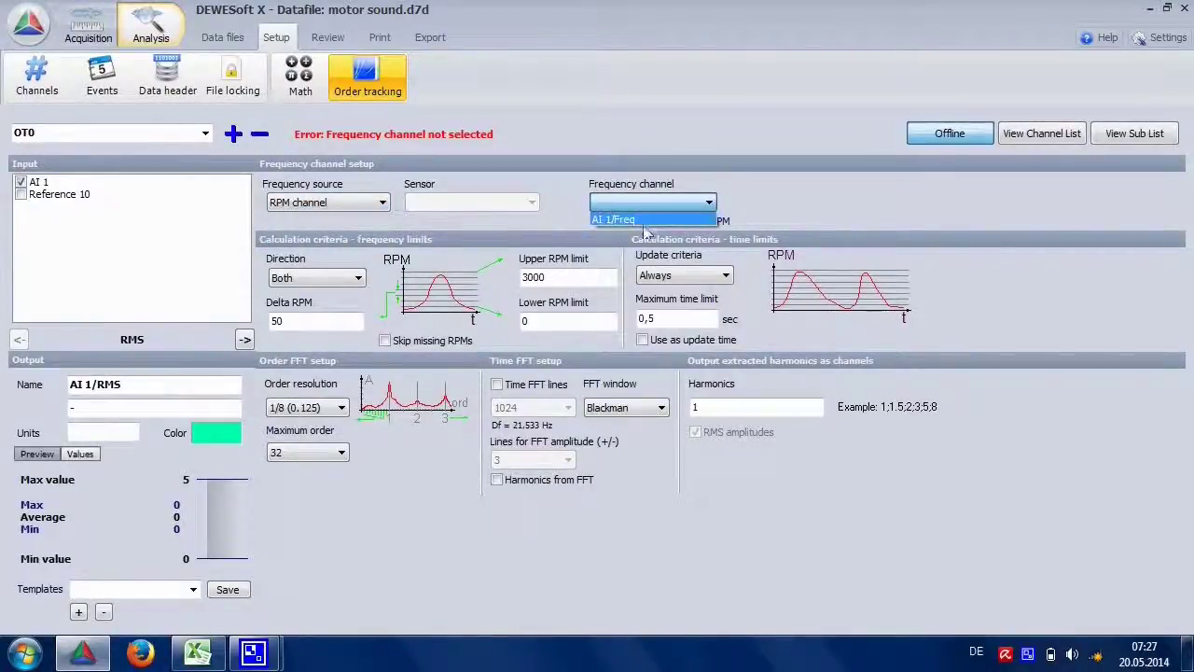
pyautogui.click(305, 82)
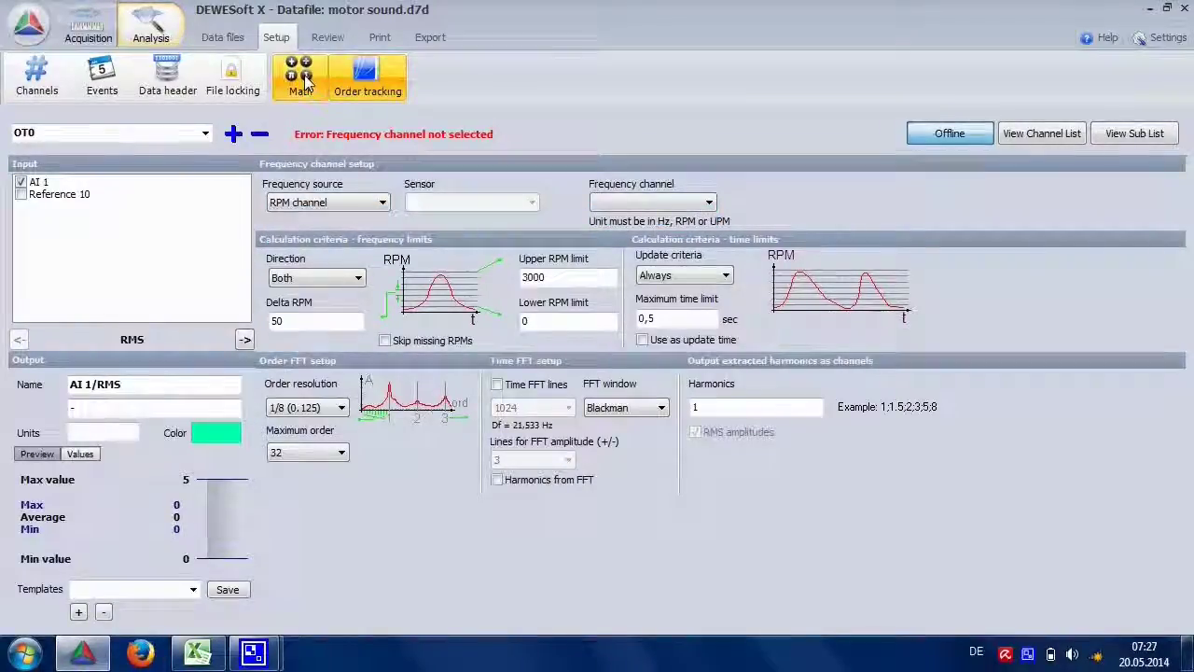
# - Set Reference 10's units to Hz in the math setup
pyautogui.click(301, 80)
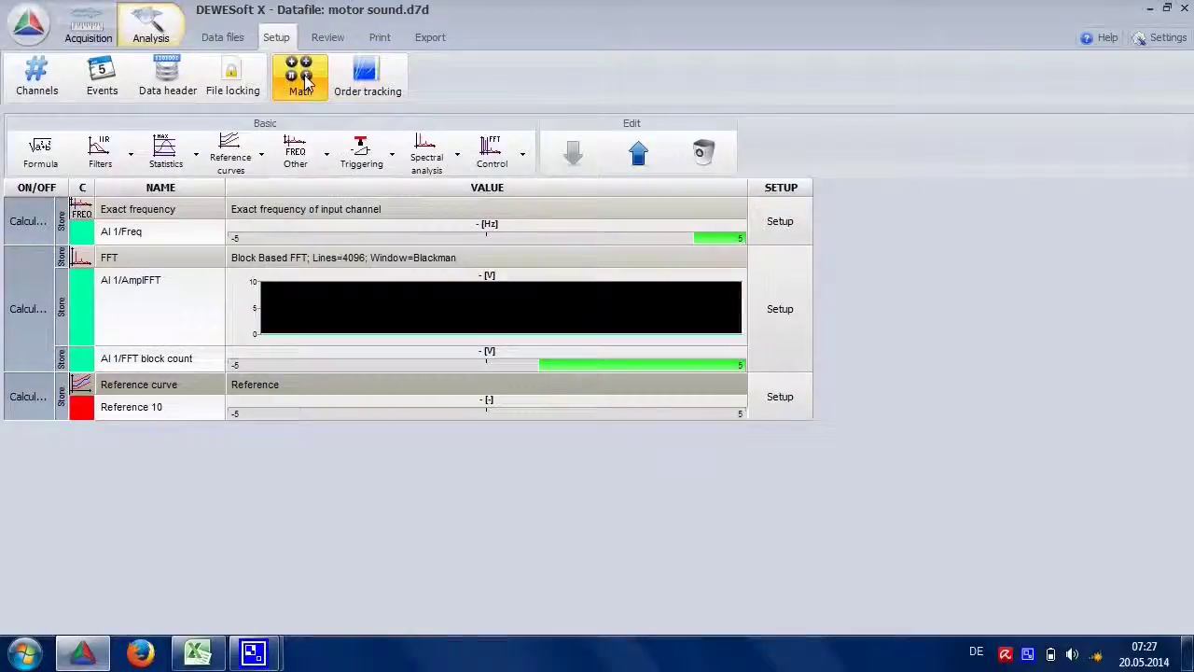
pyautogui.click(781, 397)
pyautogui.doubleClick(322, 271)
pyautogui.write('Hz')
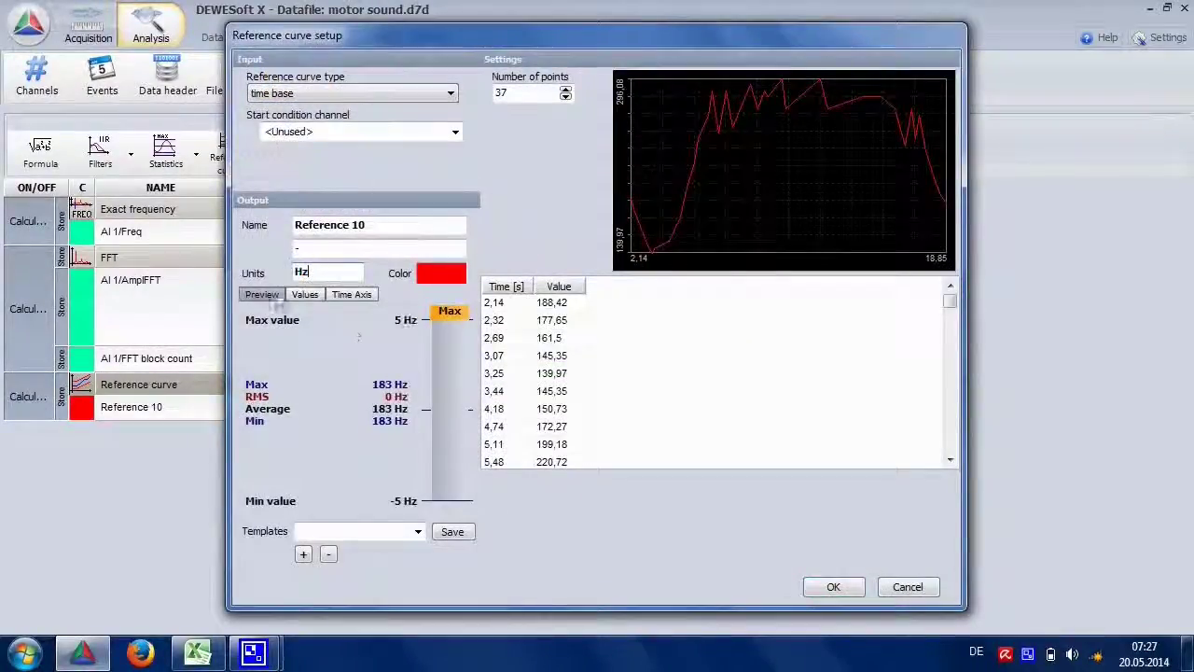
pyautogui.click(857, 588)
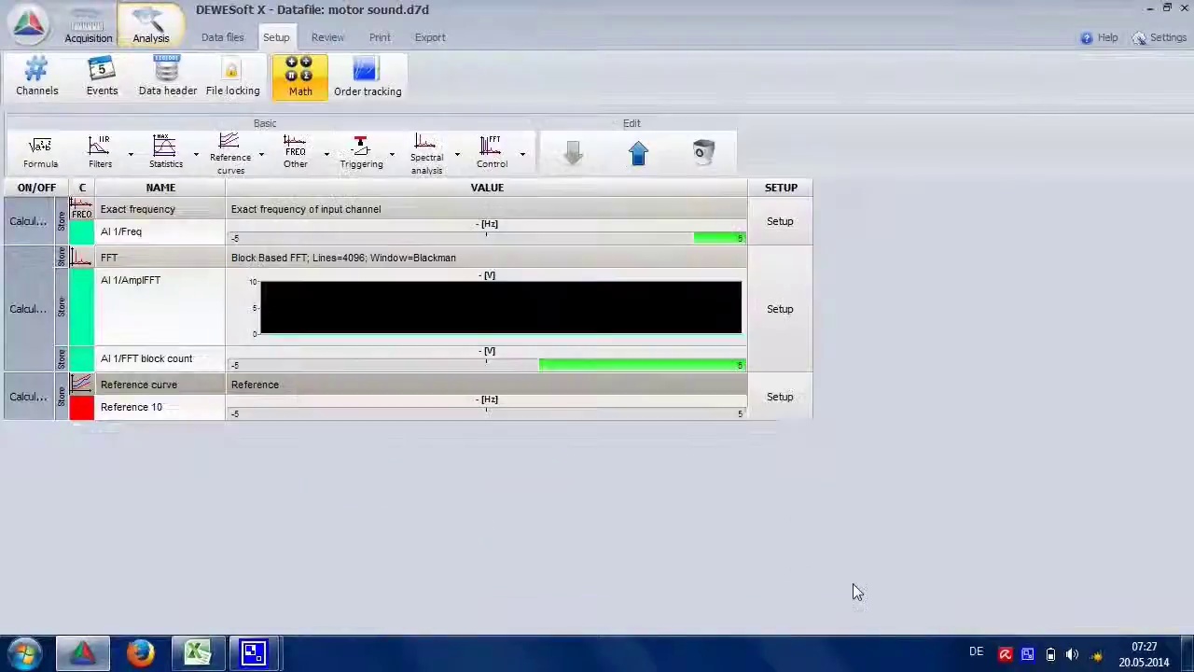
# - Make OT0 track Reference 10 as a Runup with an upper RPM limit of 18000
pyautogui.click(373, 87)
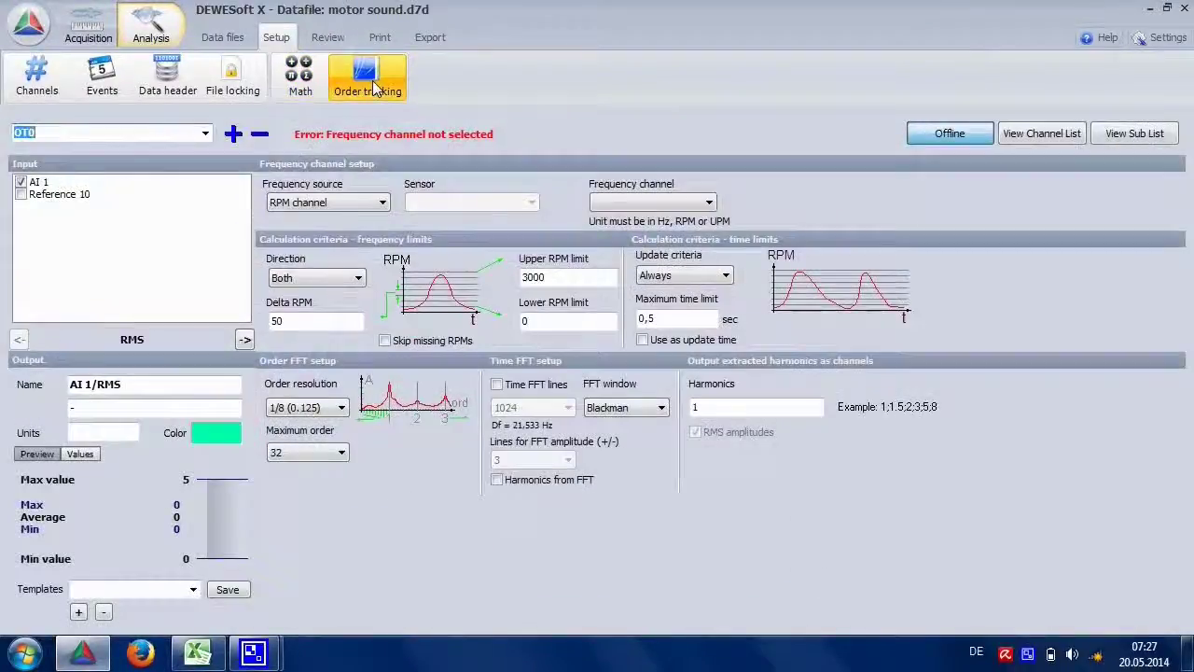
pyautogui.click(653, 201)
pyautogui.click(657, 229)
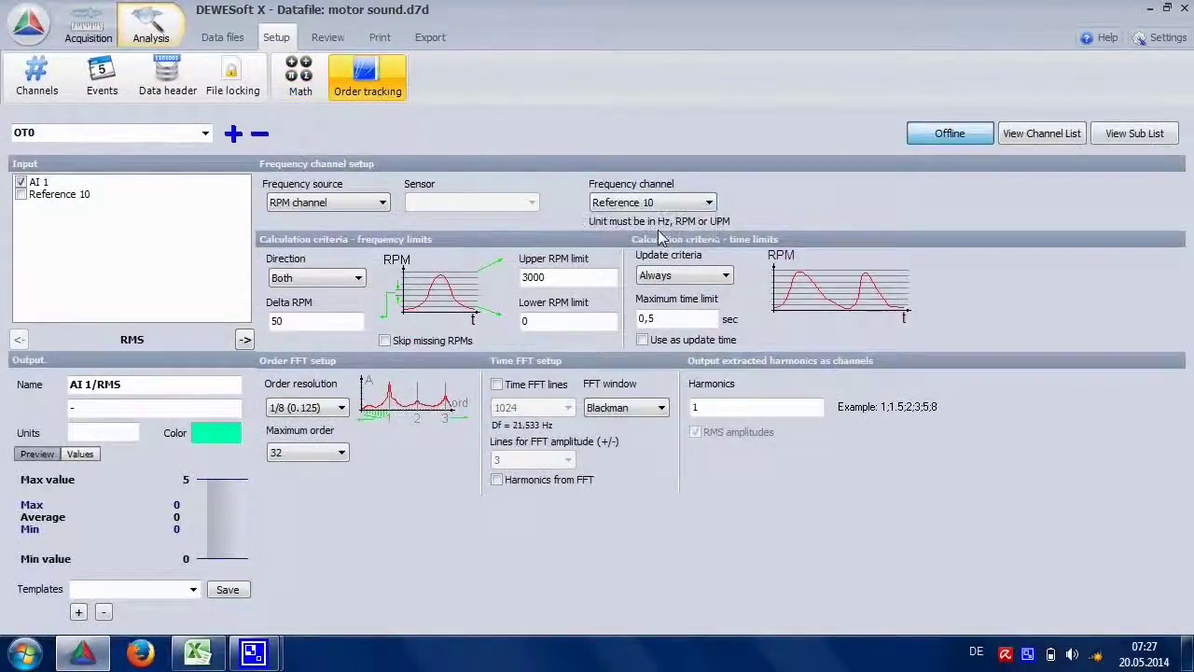
pyautogui.click(307, 280)
pyautogui.click(311, 308)
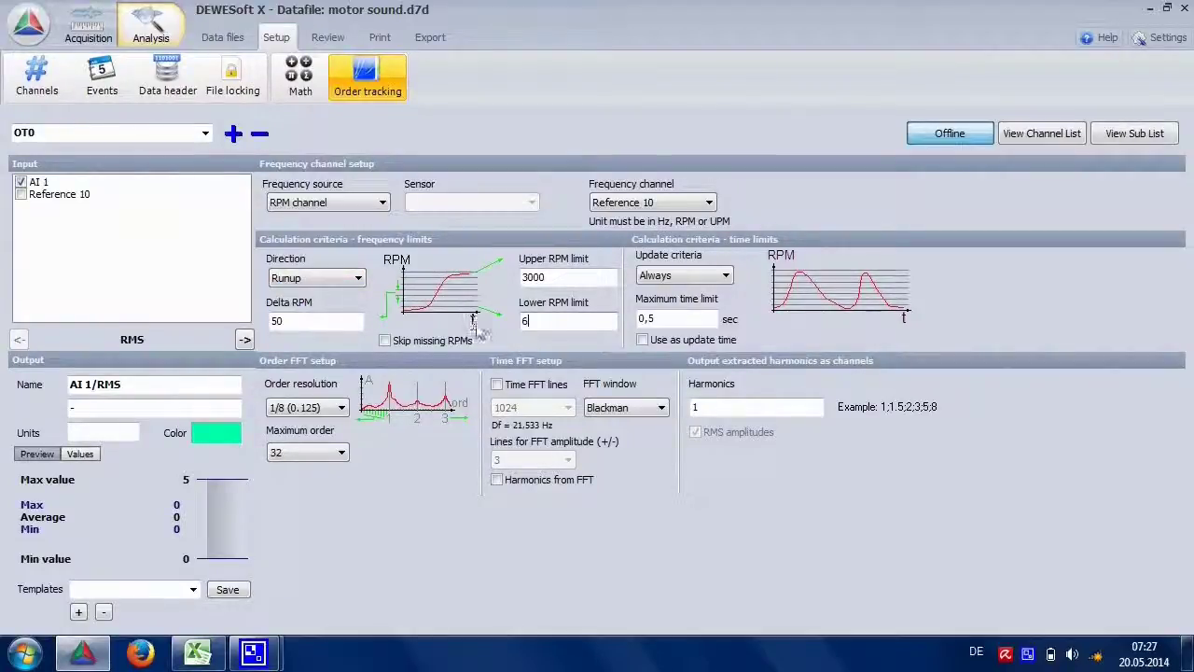
pyautogui.doubleClick(580, 276)
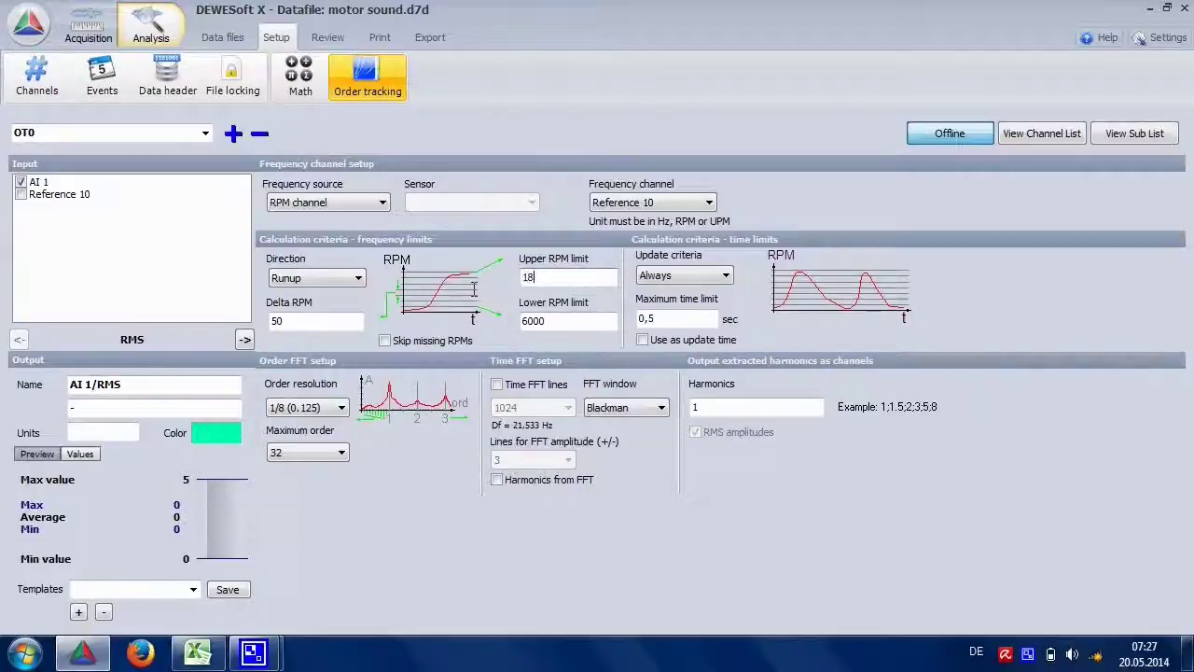
pyautogui.write('18000')
# - Set update Only first time, order resolution 1/16, maximum order 16, and recalculate in Review
pyautogui.click(666, 276)
pyautogui.click(699, 306)
pyautogui.click(315, 407)
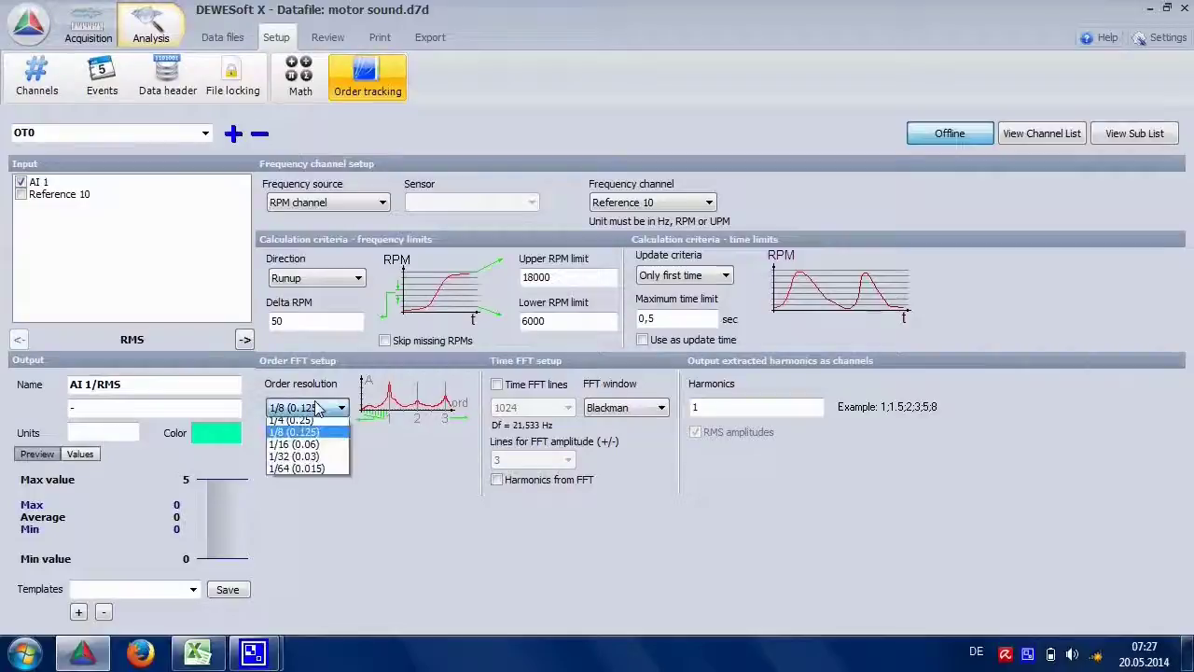
pyautogui.click(309, 473)
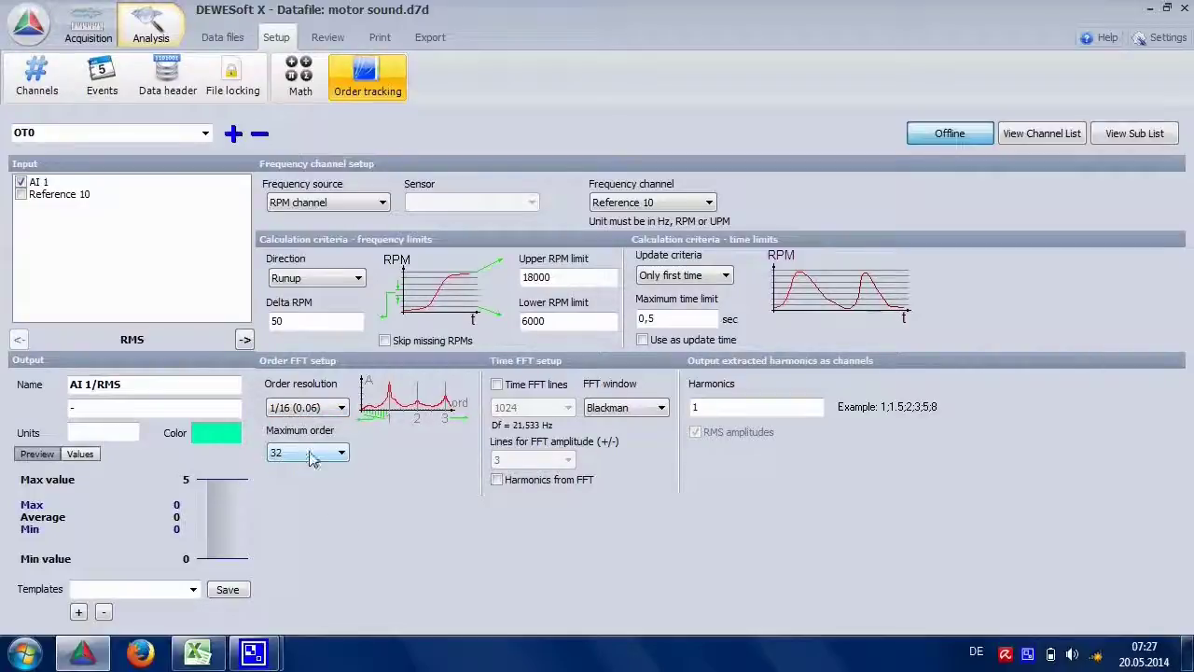
pyautogui.click(311, 452)
pyautogui.click(304, 481)
pyautogui.click(327, 37)
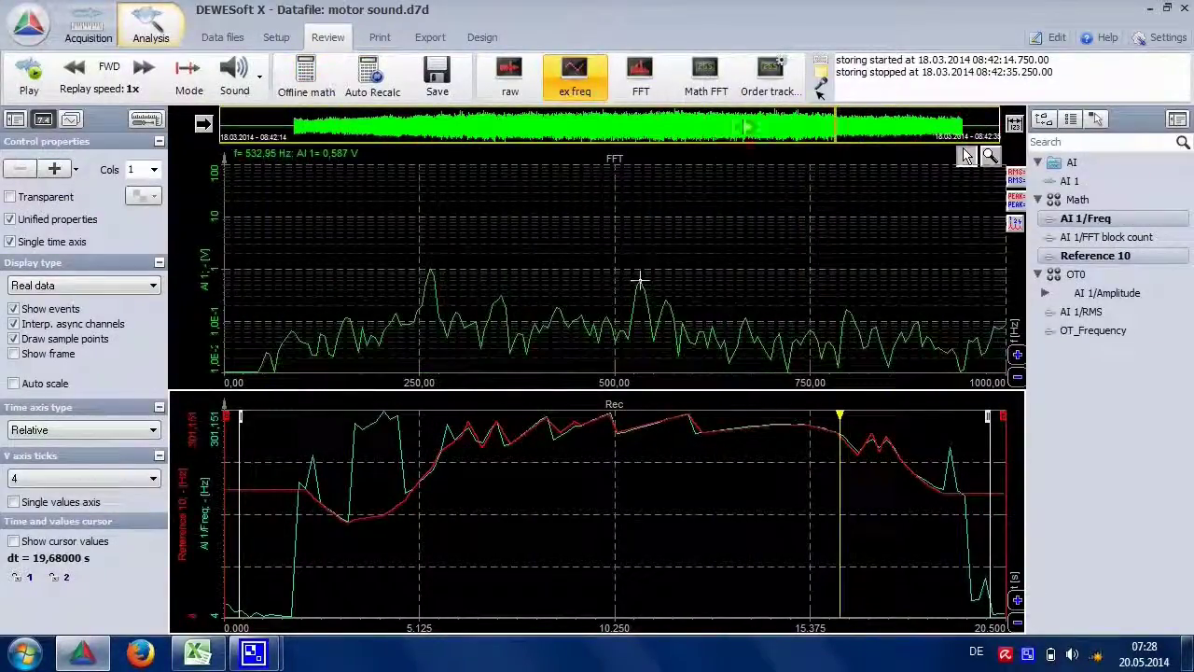
# - In the Order track display, enlarge the top RPM graph and bring it to the front
pyautogui.click(770, 84)
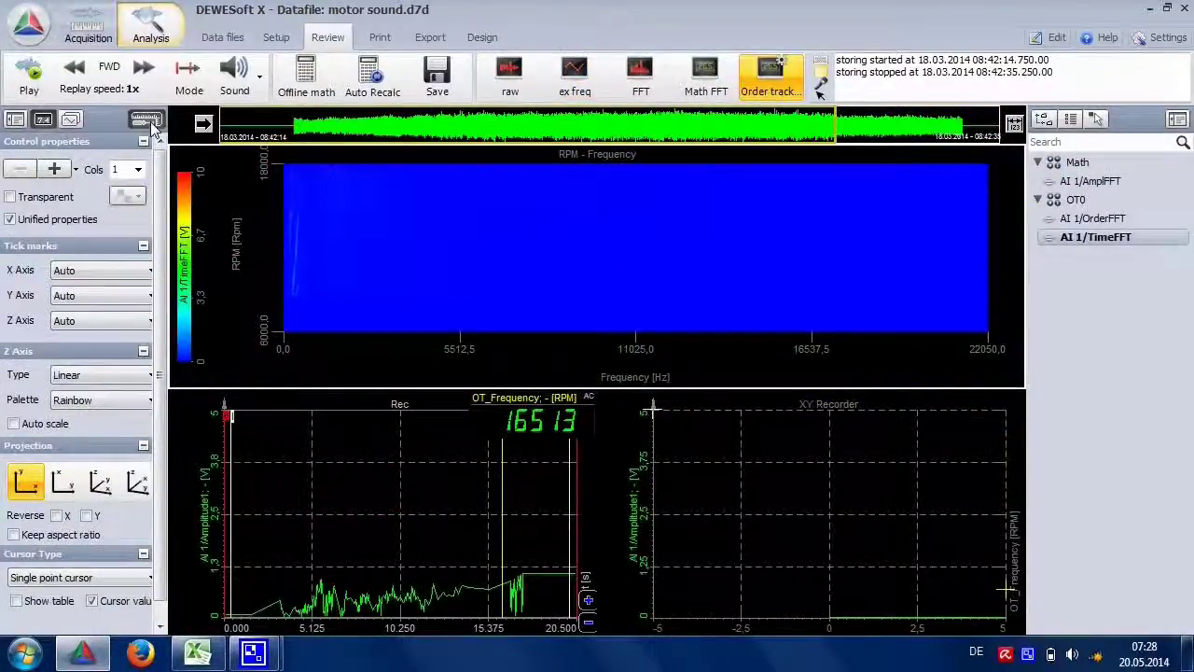
pyautogui.click(146, 119)
pyautogui.moveTo(594, 381); pyautogui.dragTo(594, 627)
pyautogui.rightClick(593, 282)
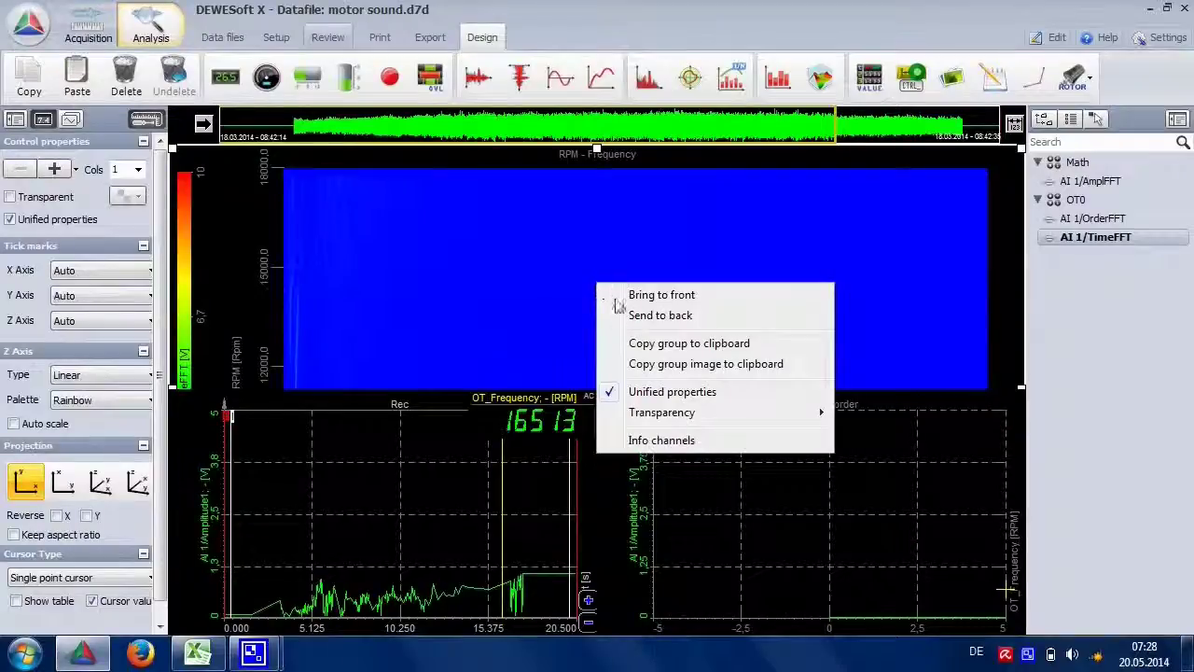
pyautogui.click(615, 295)
pyautogui.click(147, 119)
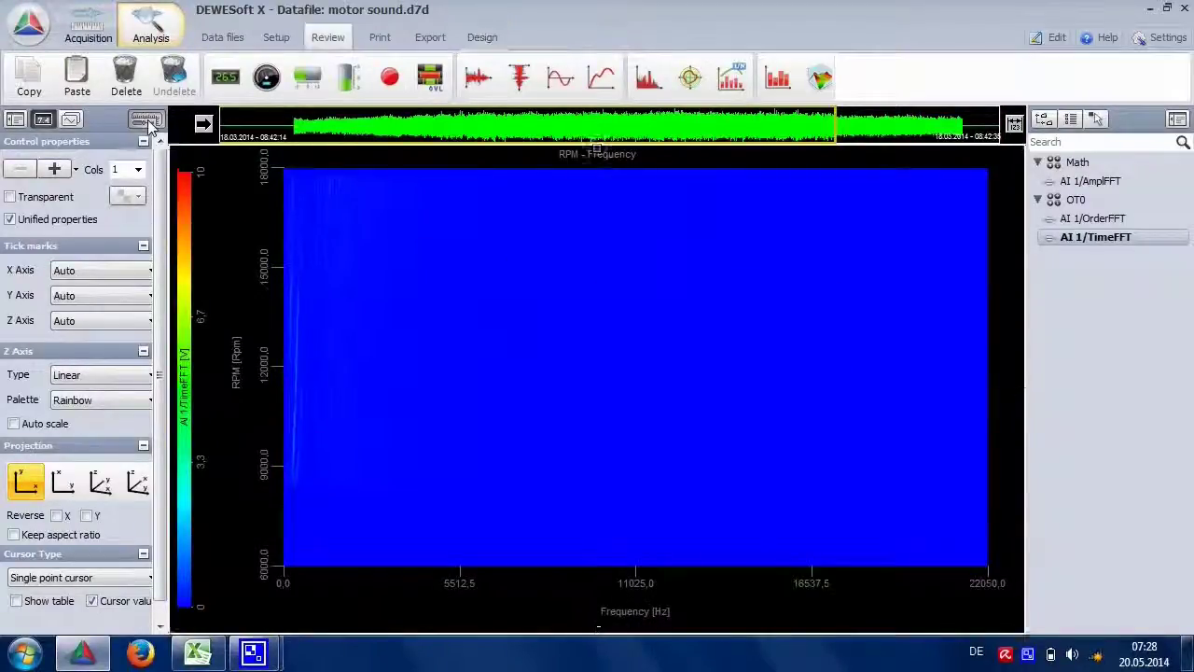
# - Show AI 1/OrderFFT as an RPM–Order spectrogram on an auto-scaled logarithmic Z-axis
pyautogui.click(62, 378)
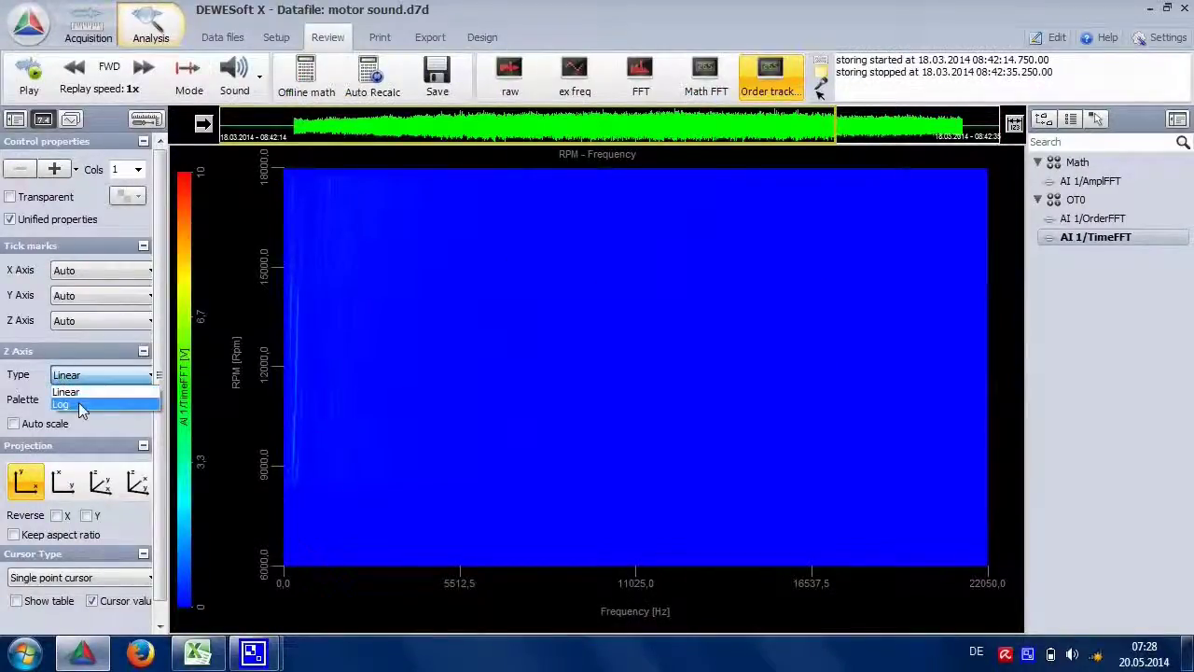
pyautogui.click(71, 400)
pyautogui.click(14, 424)
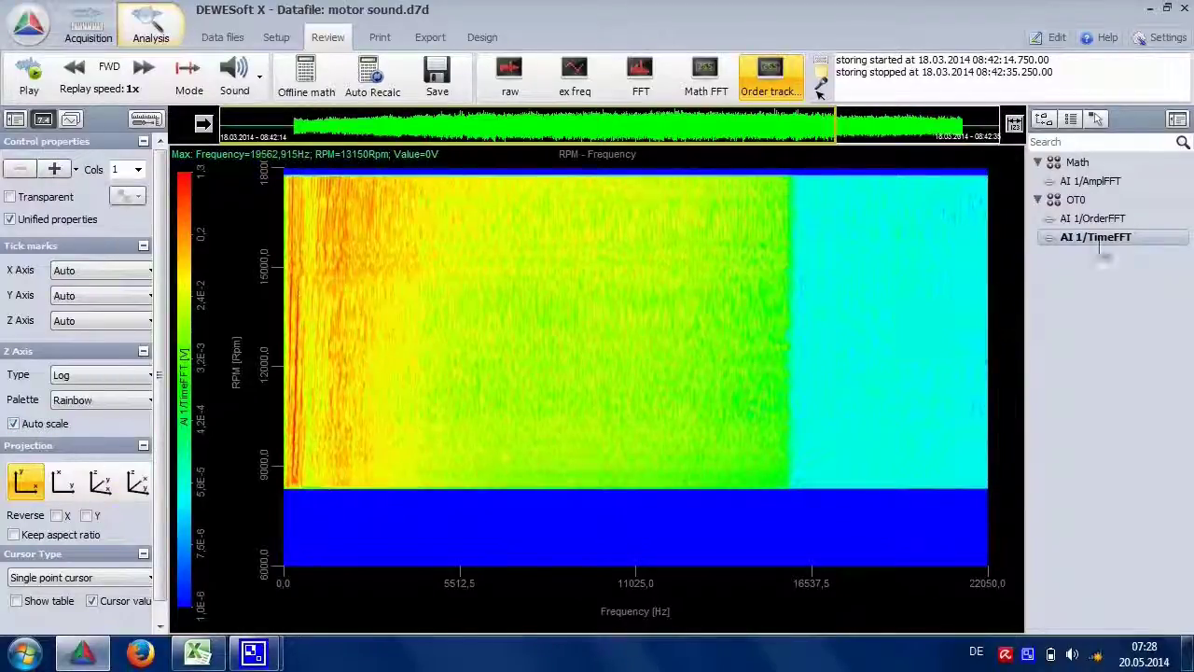
pyautogui.click(1115, 219)
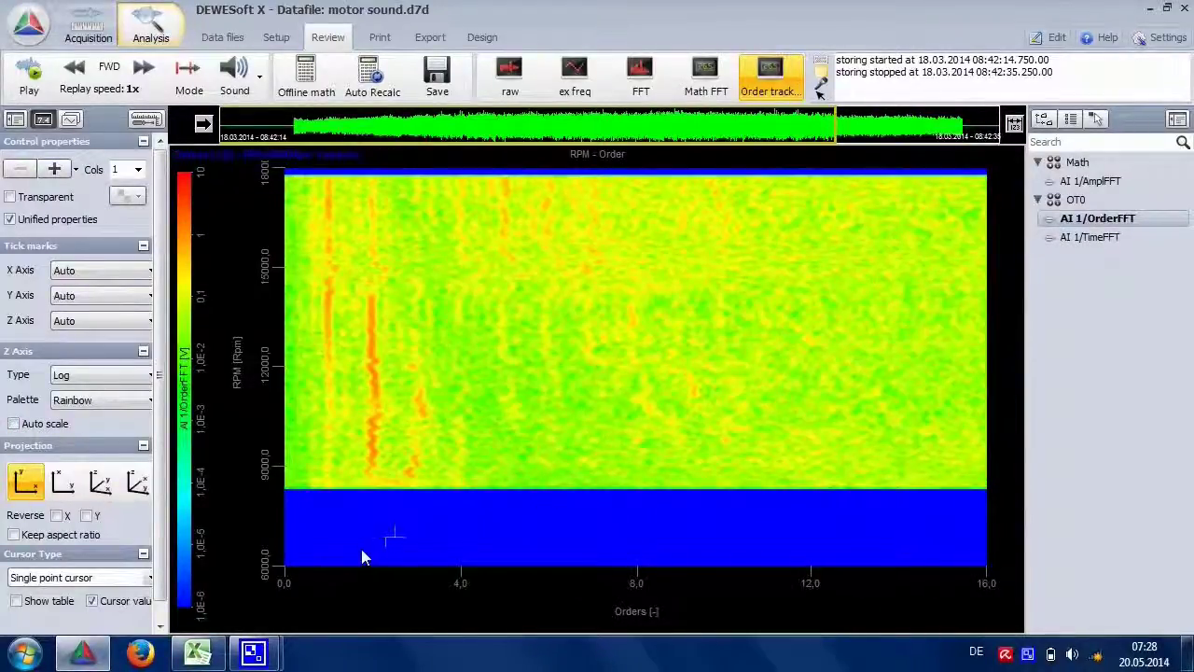